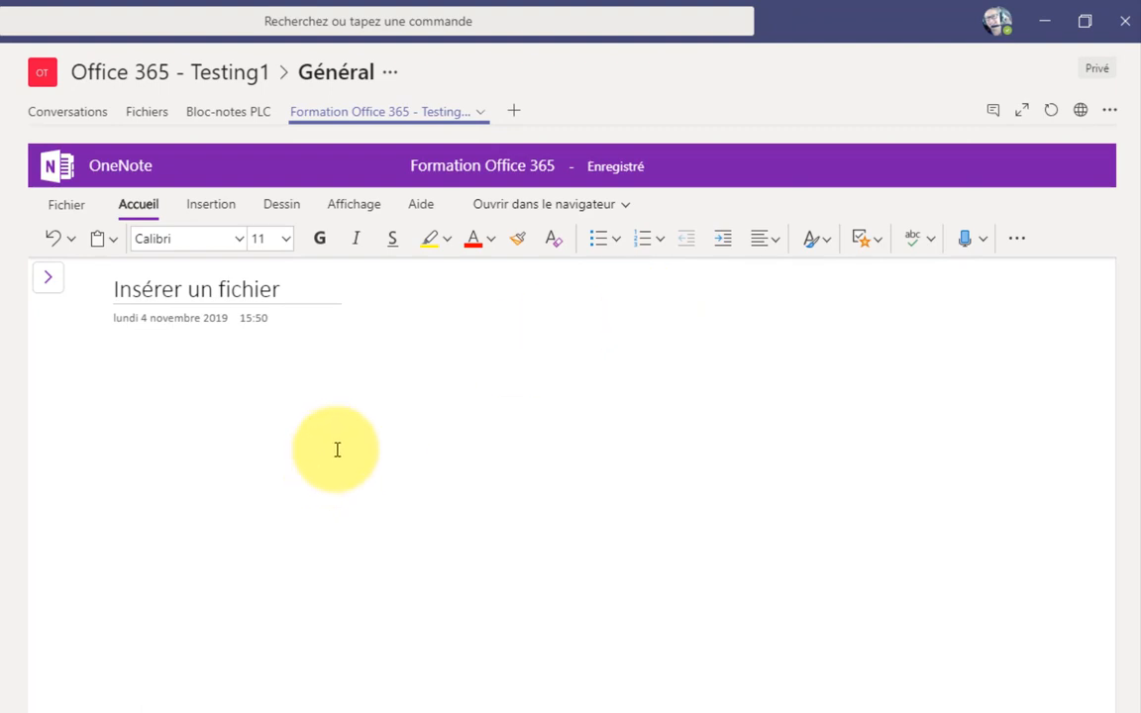
Step: Insert a file printout of the Word document "Formulaire de demande d'exemption à l'examen du ministère" below the title of the "Insérer un fichier" page
left_click(127, 367)
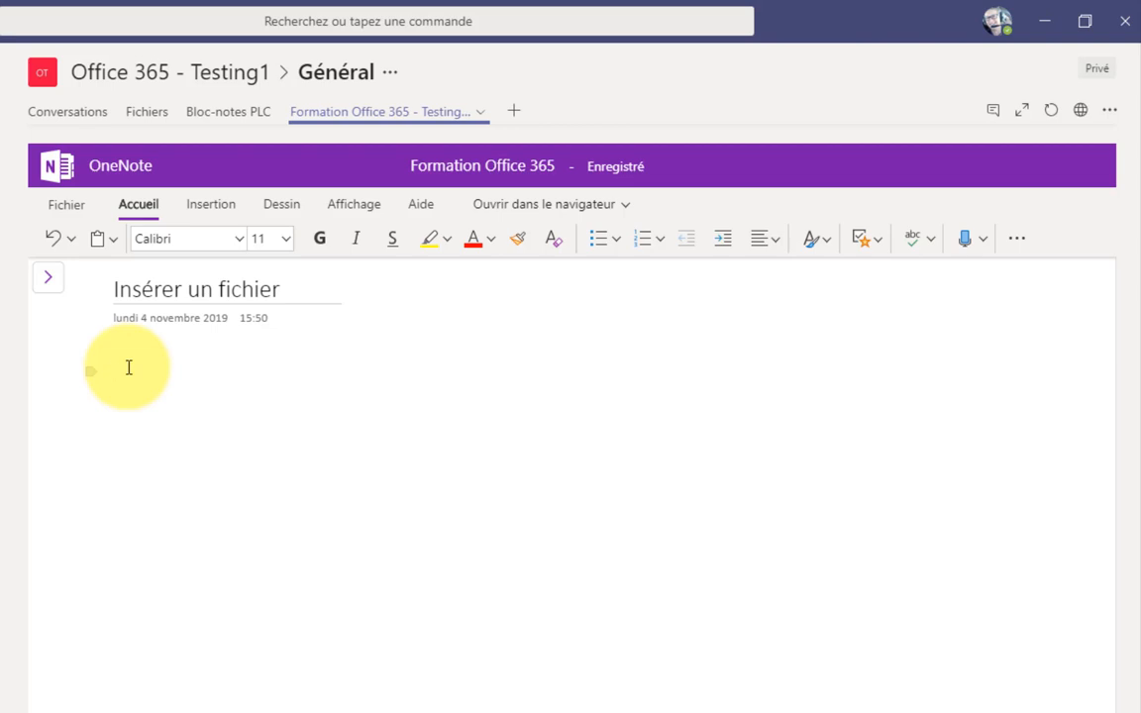
left_click(218, 210)
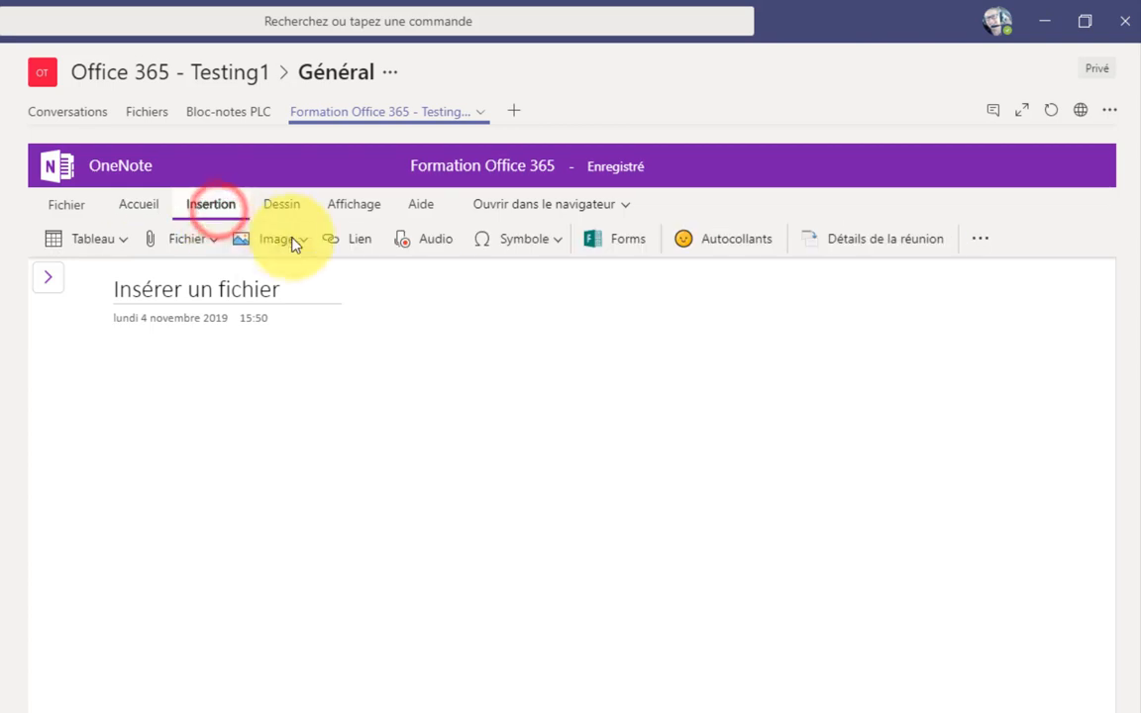
left_click(214, 243)
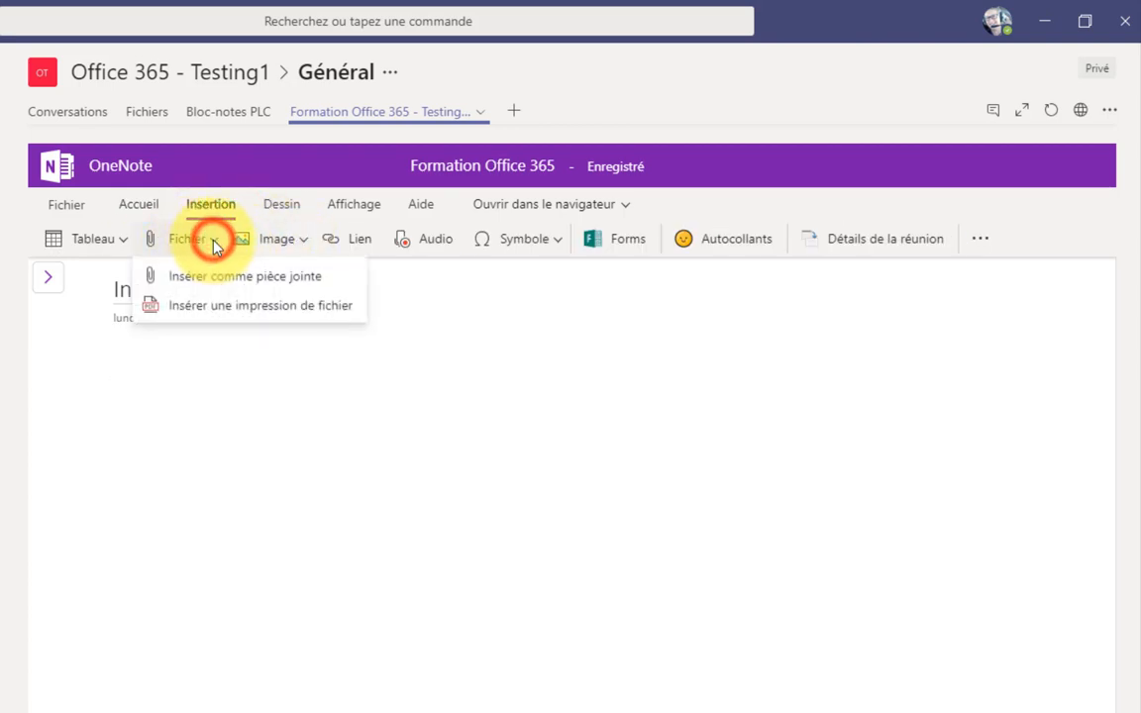
left_click(207, 308)
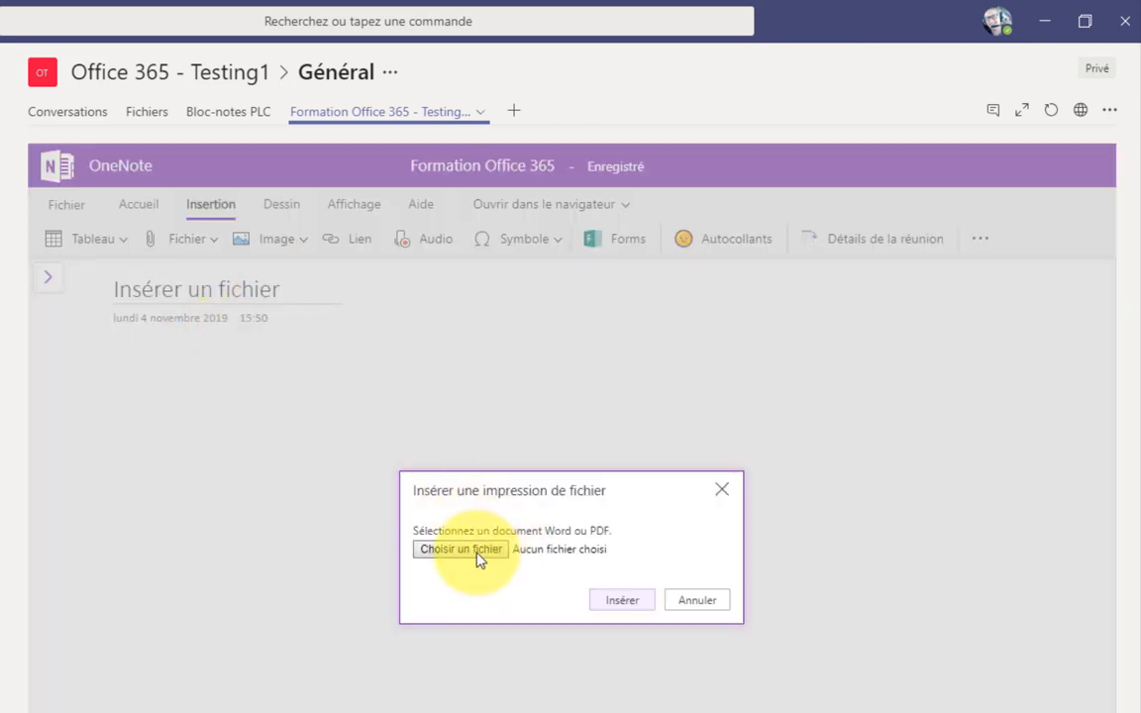
left_click(477, 553)
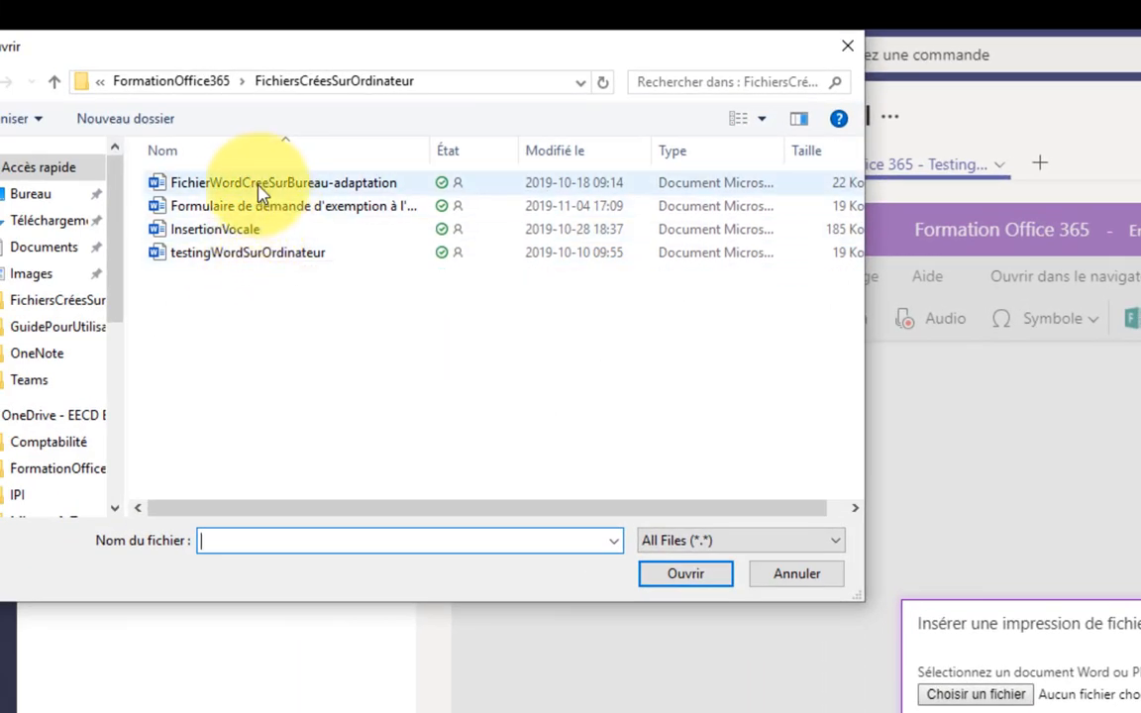
double_click(271, 207)
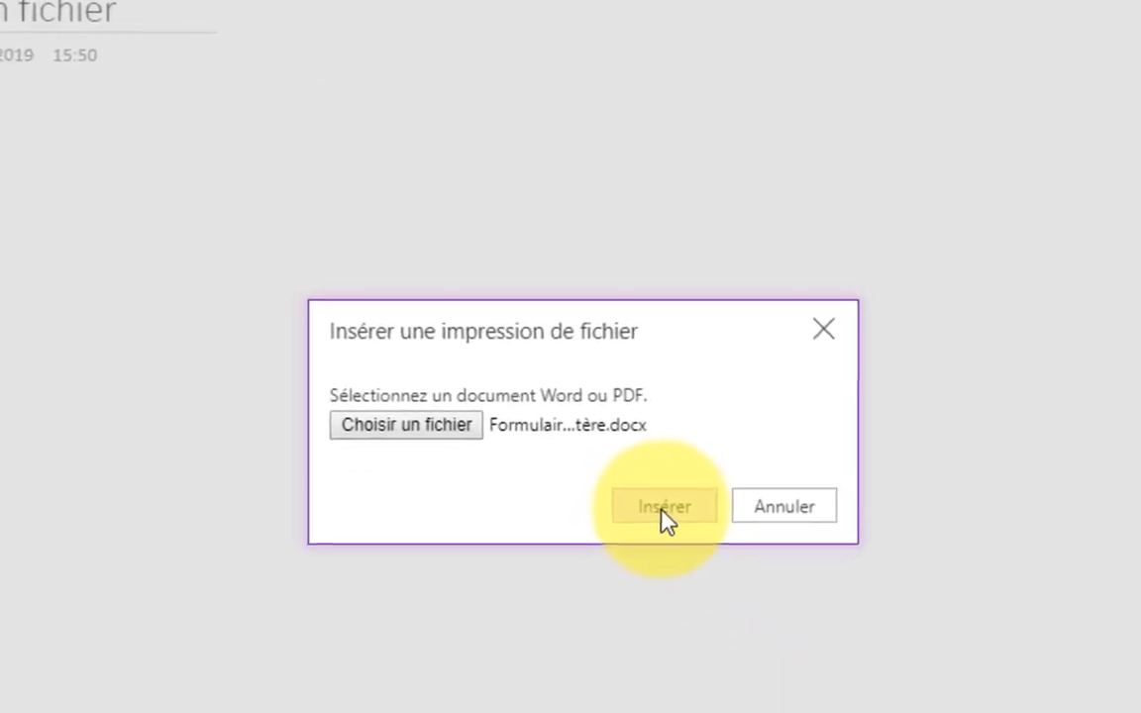
left_click(973, 664)
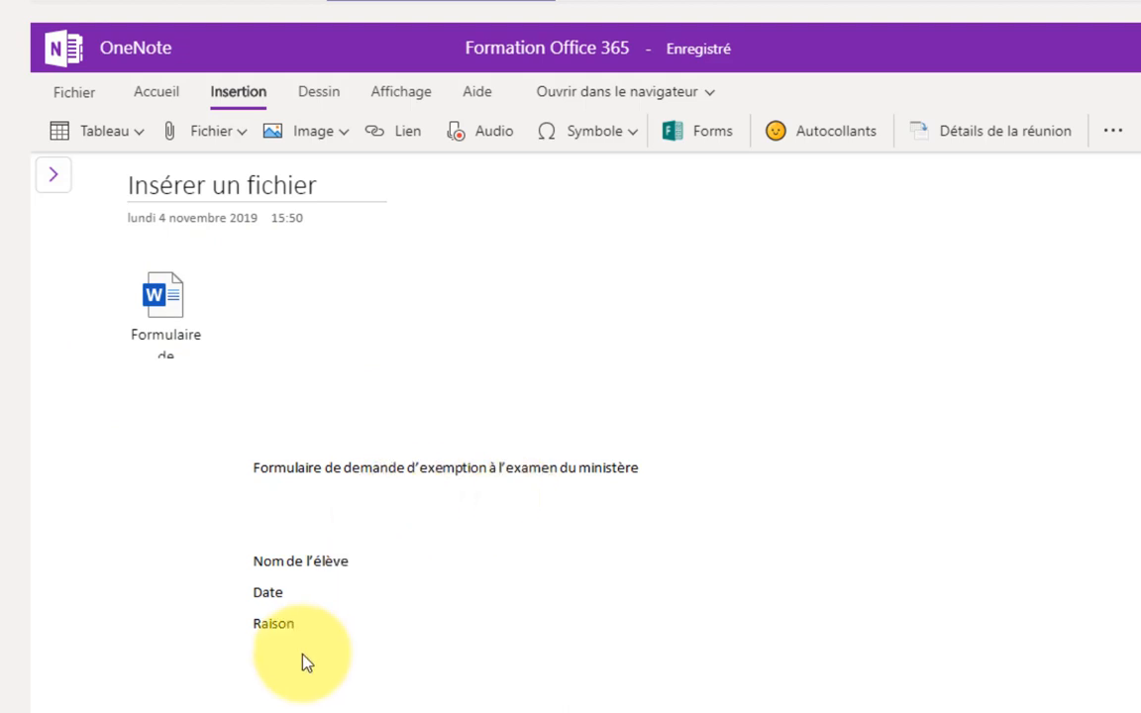
scroll(341, 461, "down", 4)
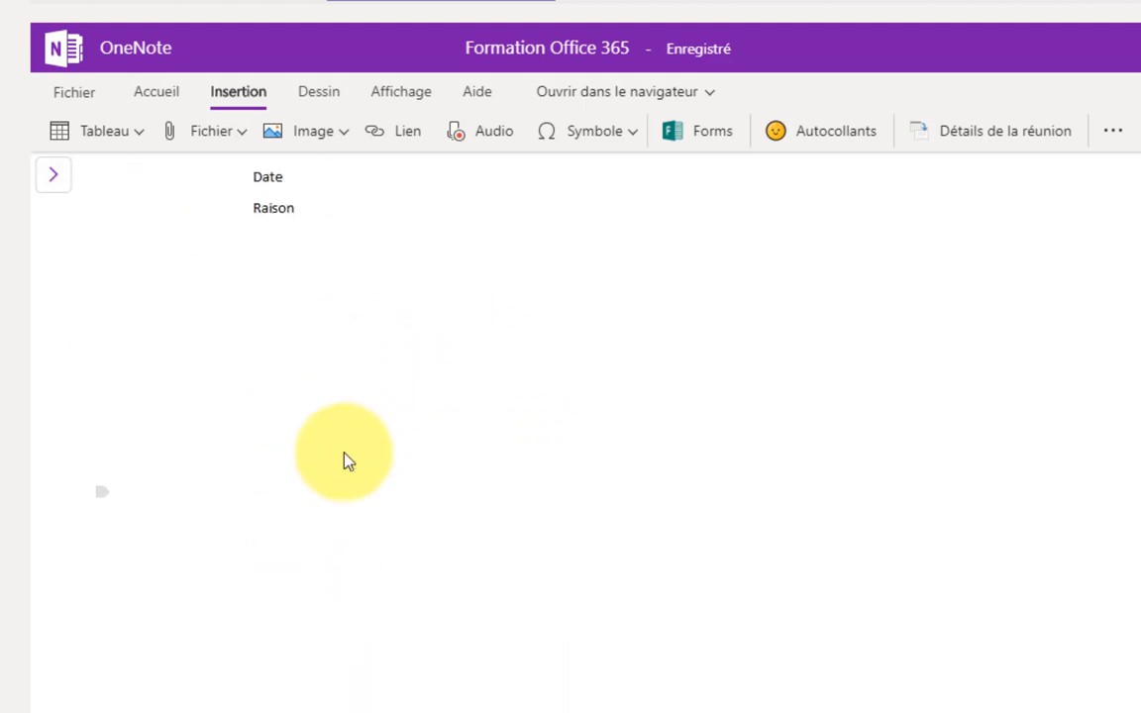
scroll(345, 461, "up", 5)
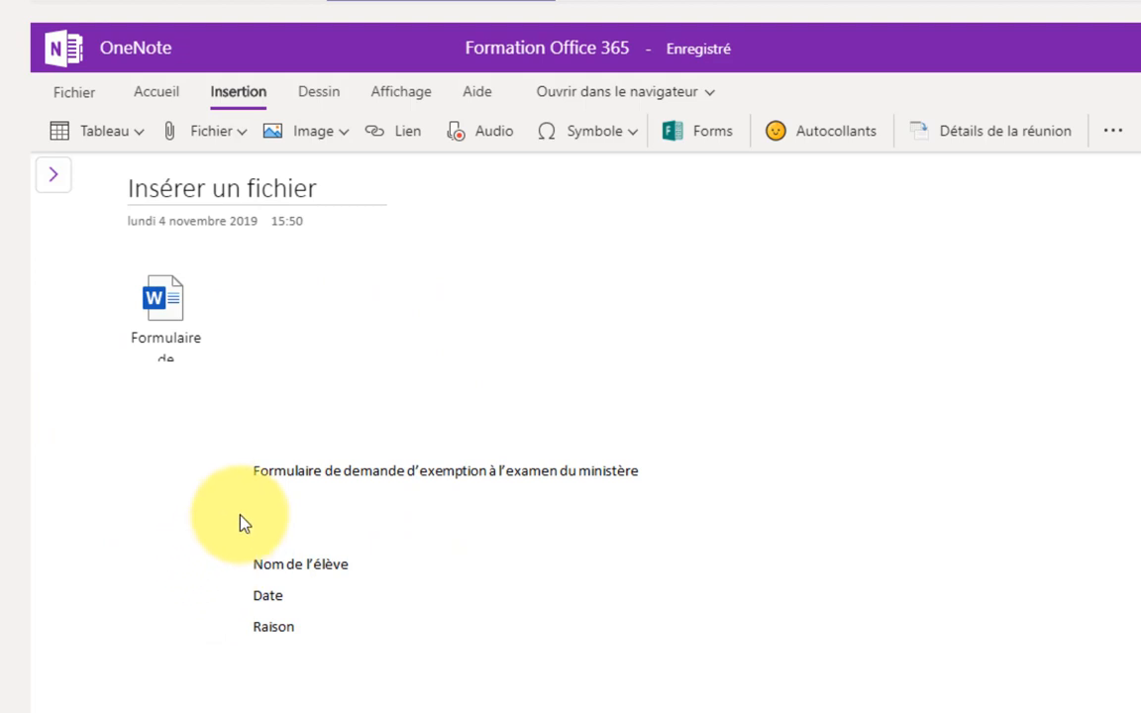
Step: Delete the Word file attachment and its printout image from the "Insérer un fichier" page
left_click(163, 307)
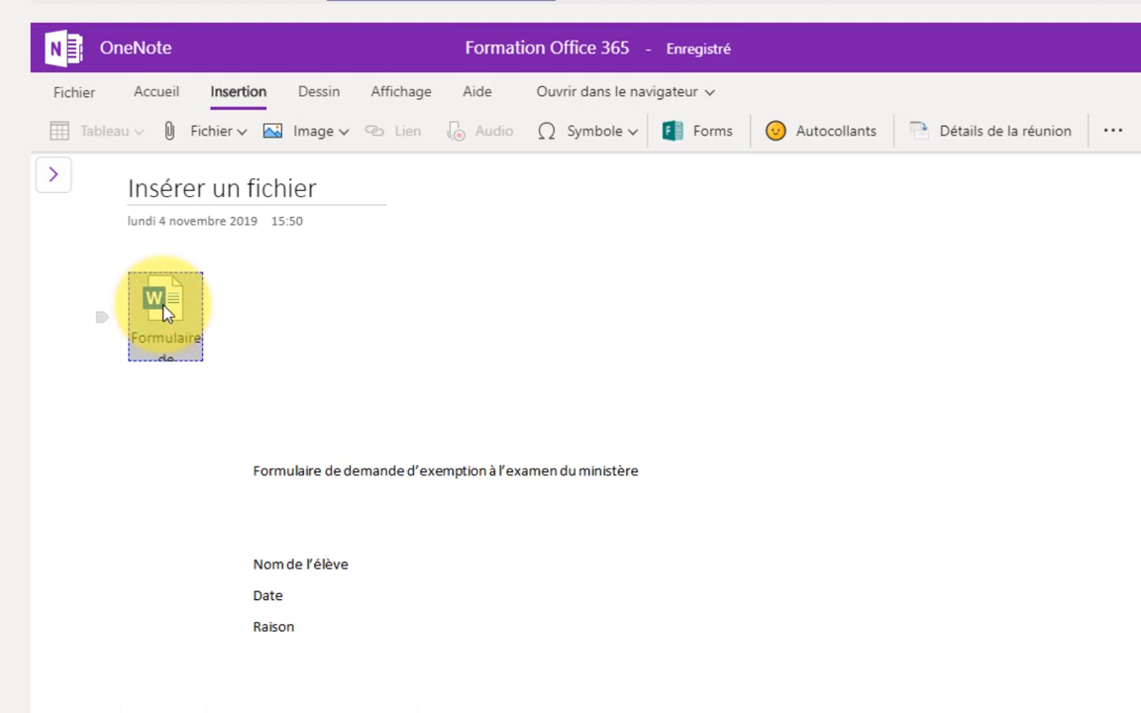
key("Delete")
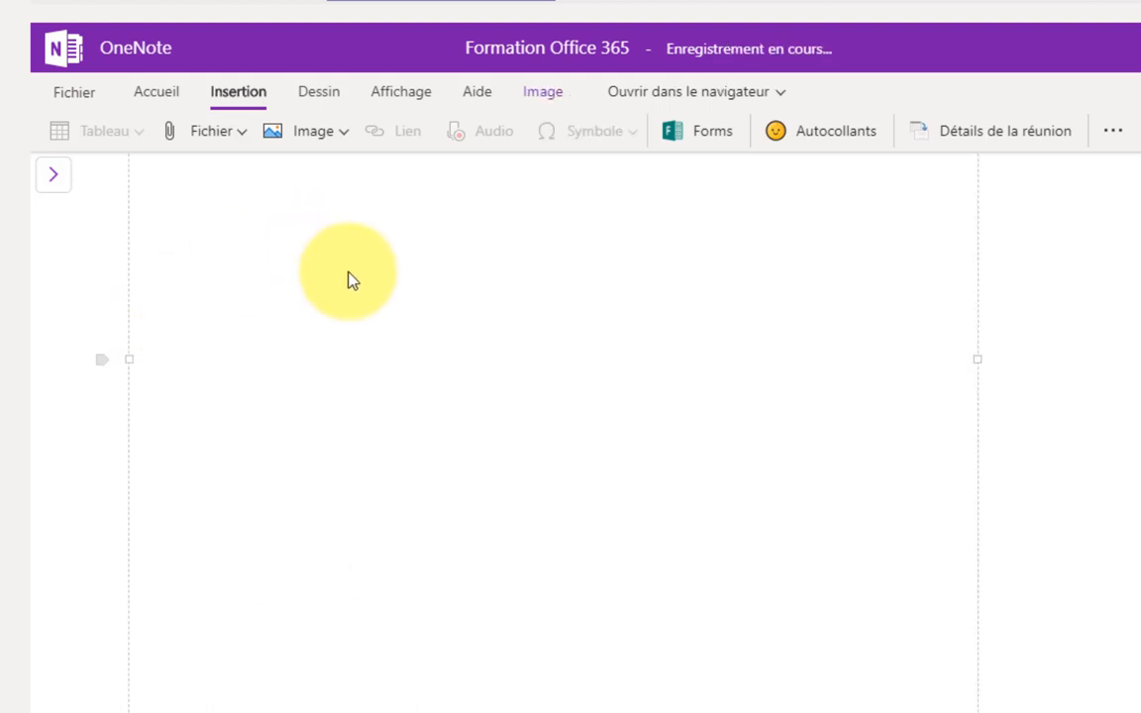
left_click(402, 283)
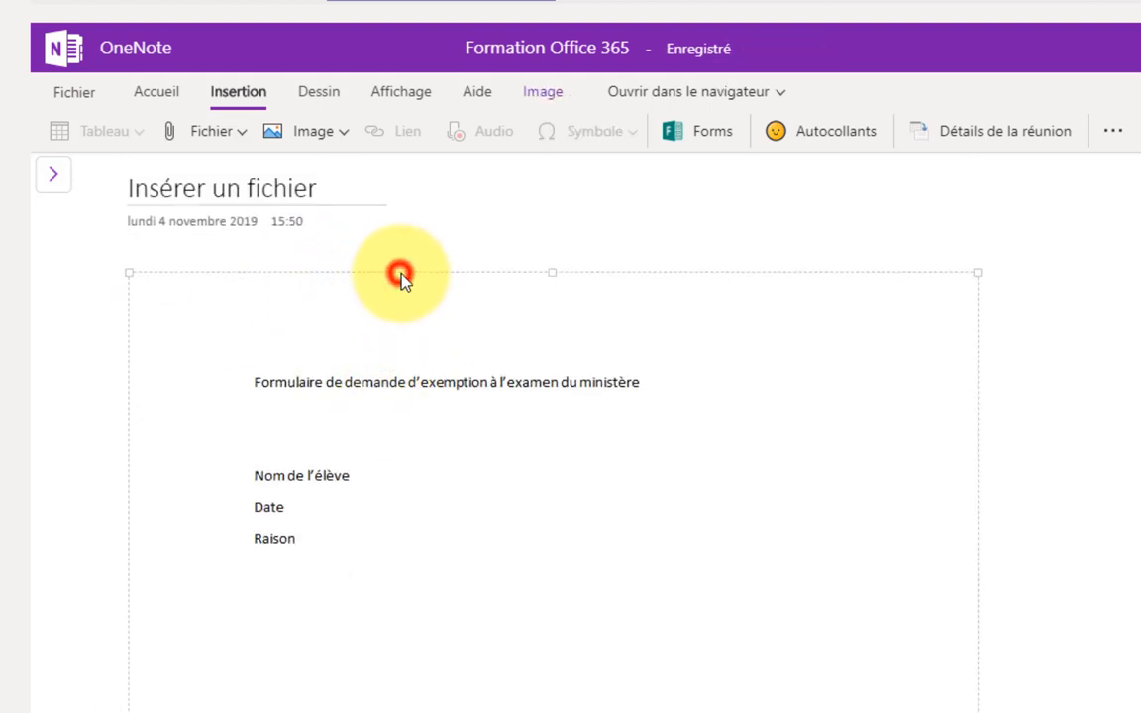
left_click(474, 279)
key("Delete")
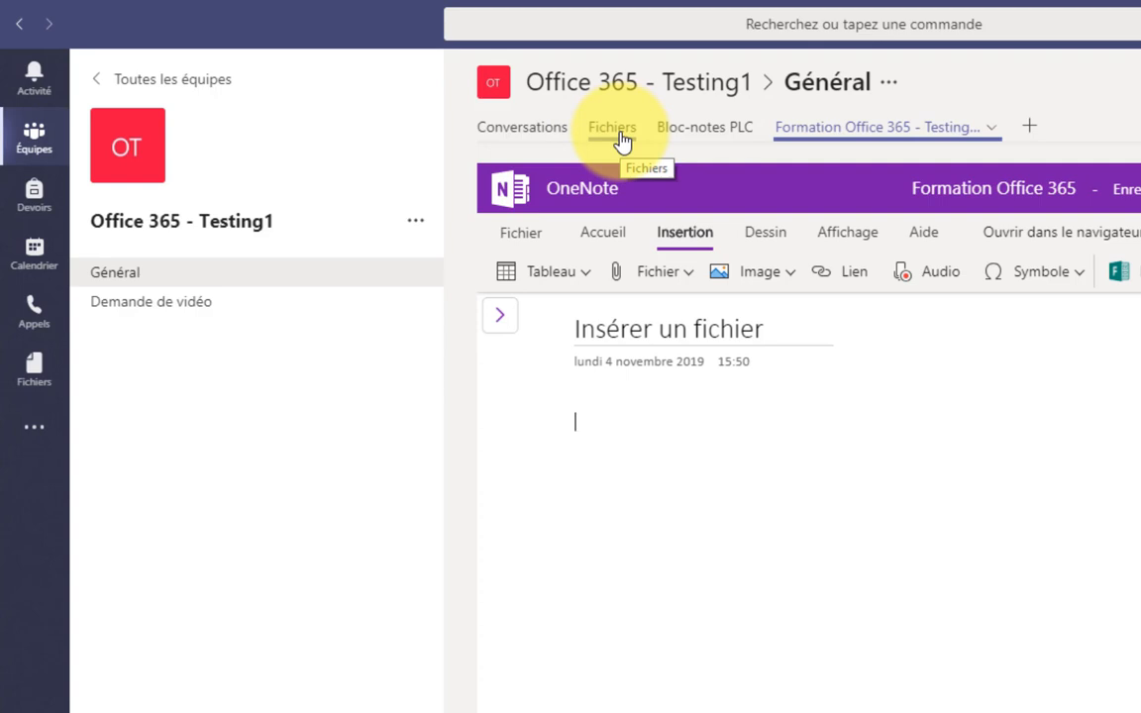
Step: Create a folder named "Formulaires" in the files of the Général channel
left_click(621, 141)
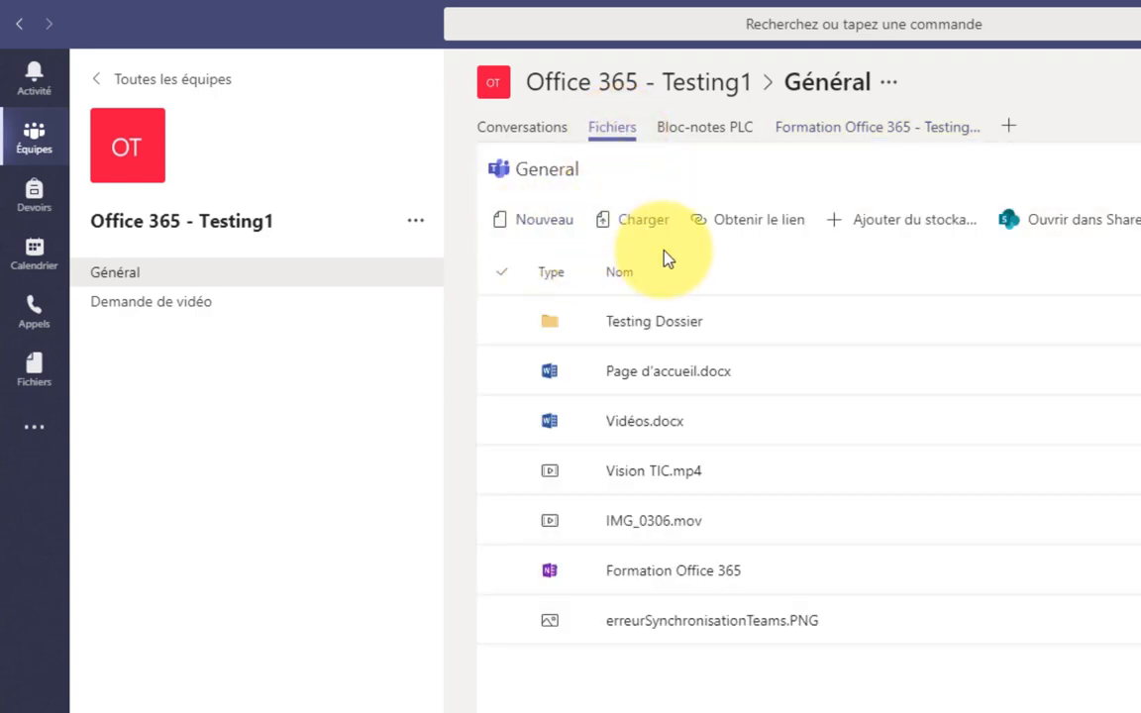
left_click(536, 226)
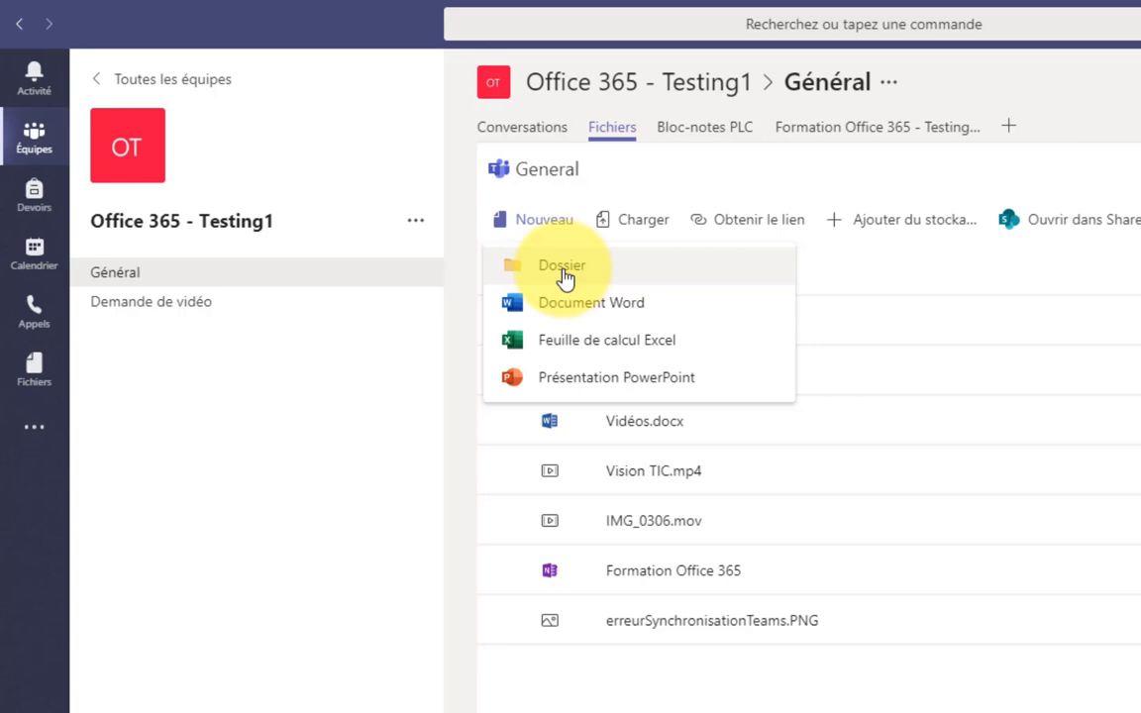
left_click(564, 277)
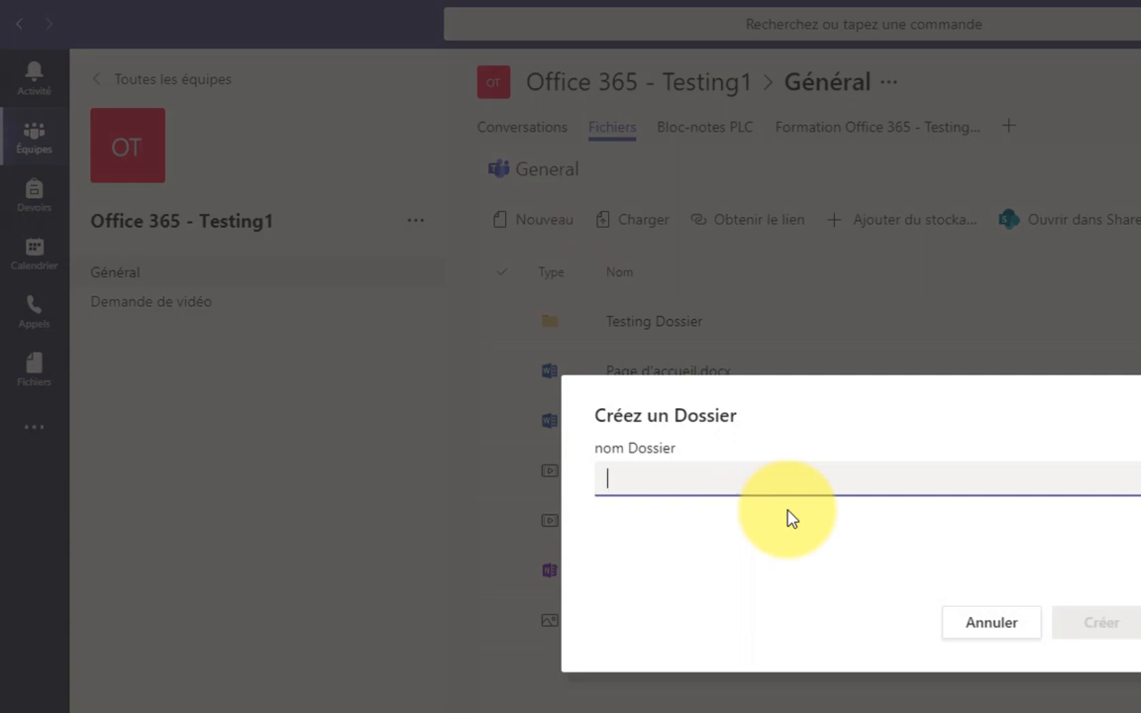
type("Formulaires")
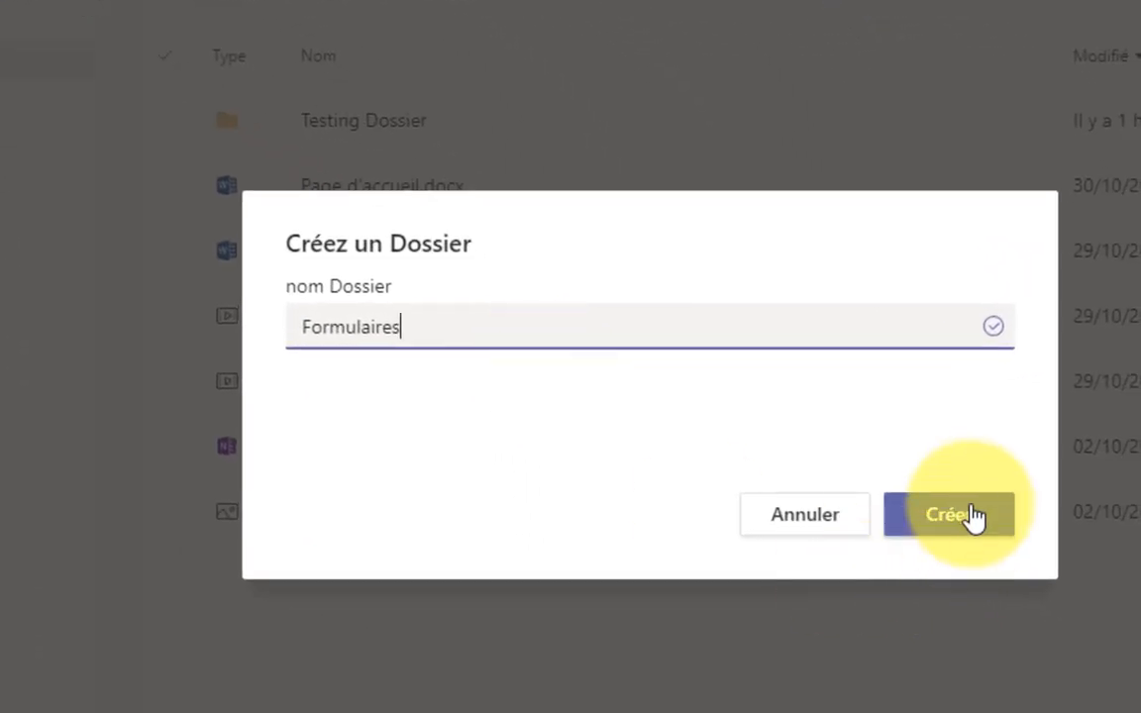
left_click(961, 515)
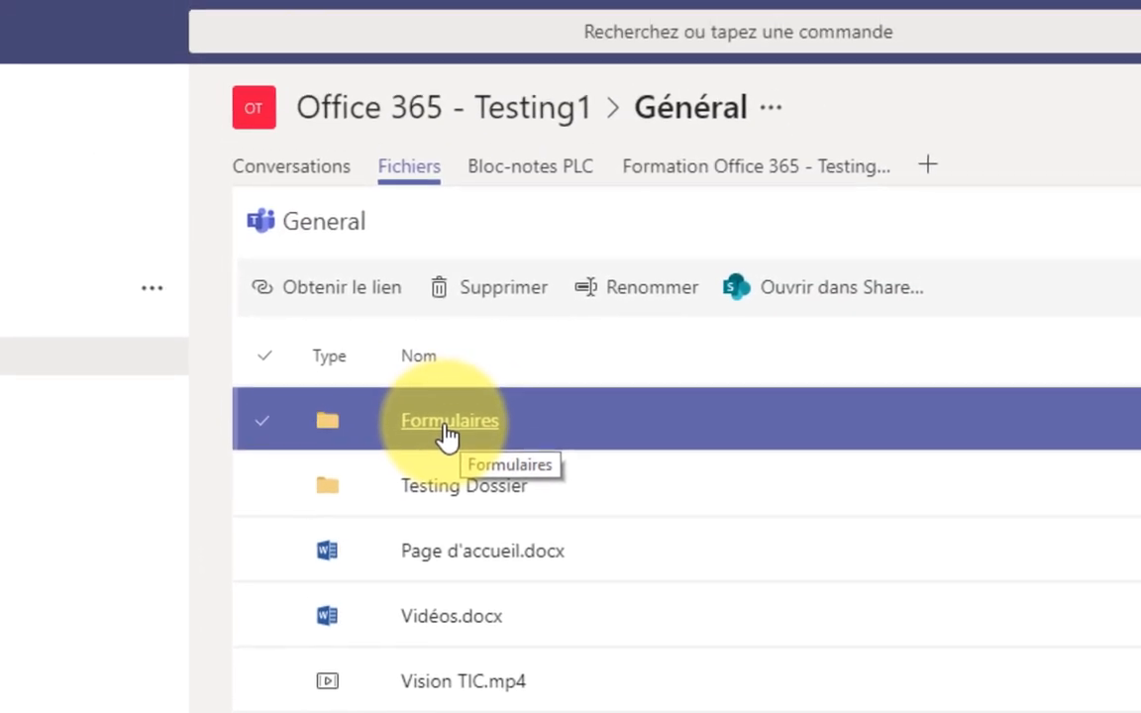
Step: Upload the Word document "Formulaire de demande d'exemption à l'examen du ministère" into the Formulaires folder
left_click(446, 426)
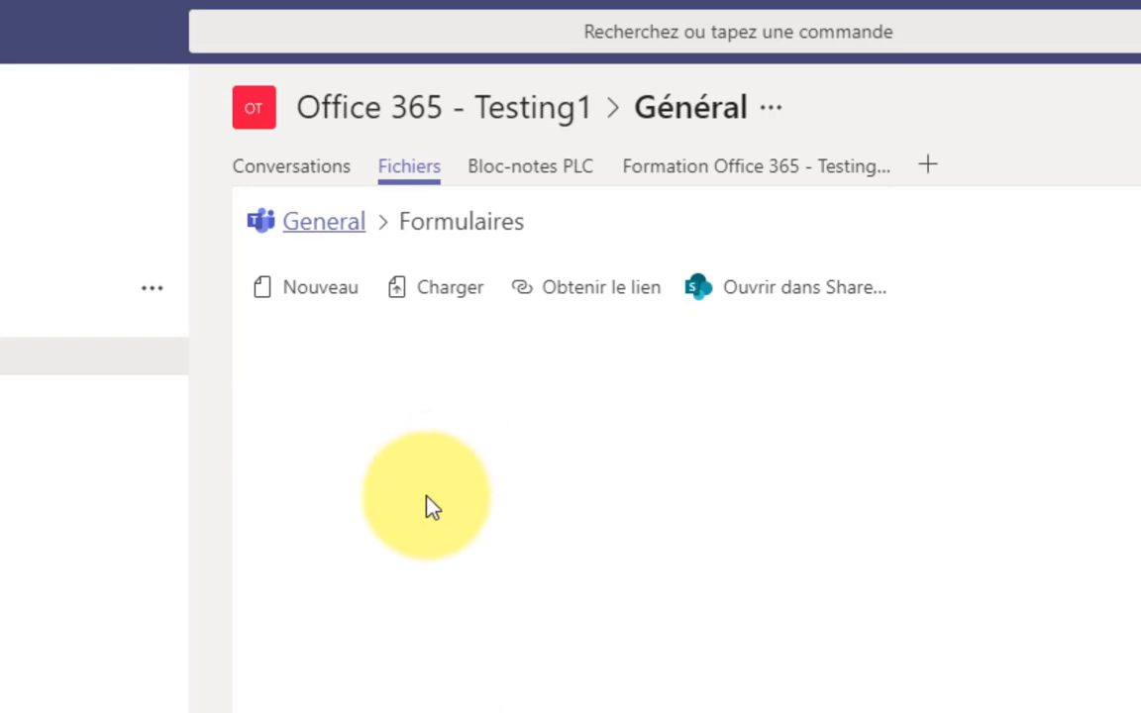
left_click(441, 297)
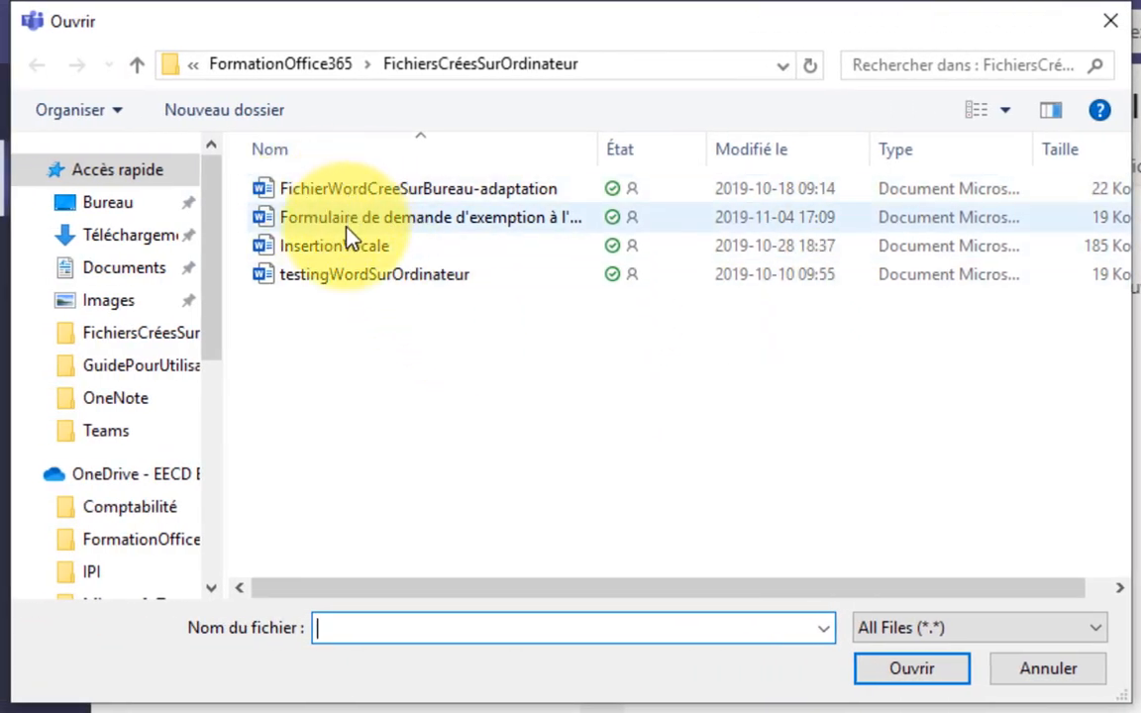
double_click(352, 219)
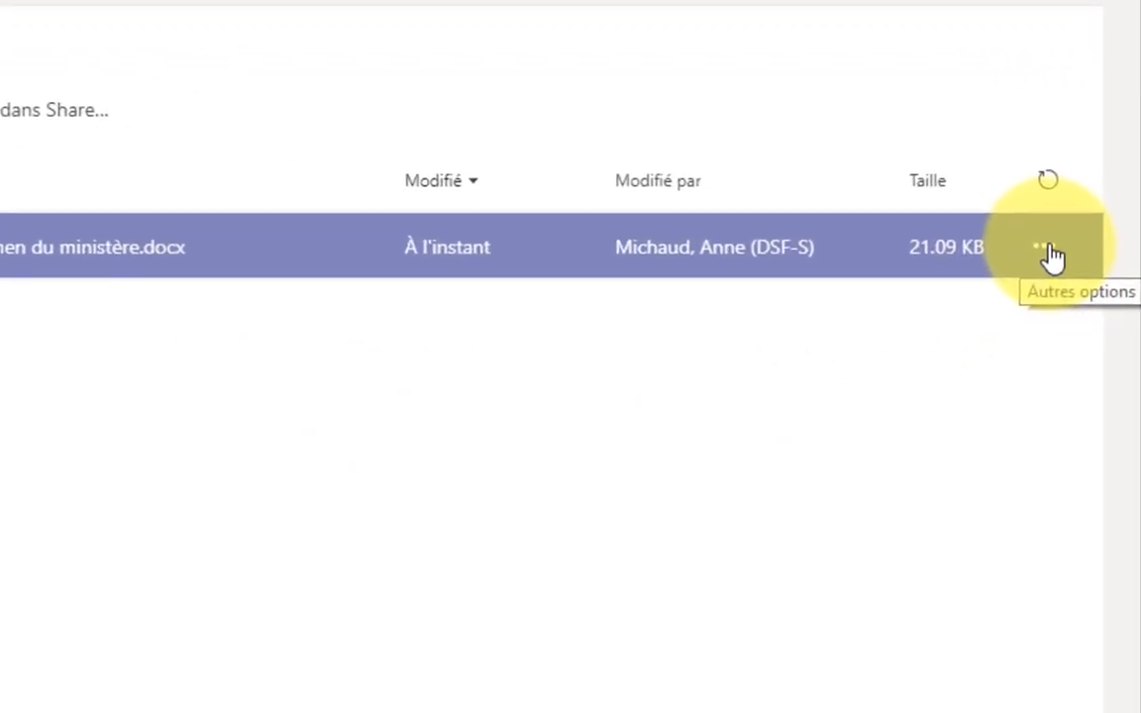
Step: Copy the Microsoft Teams link of the uploaded exemption request form
left_click(1050, 250)
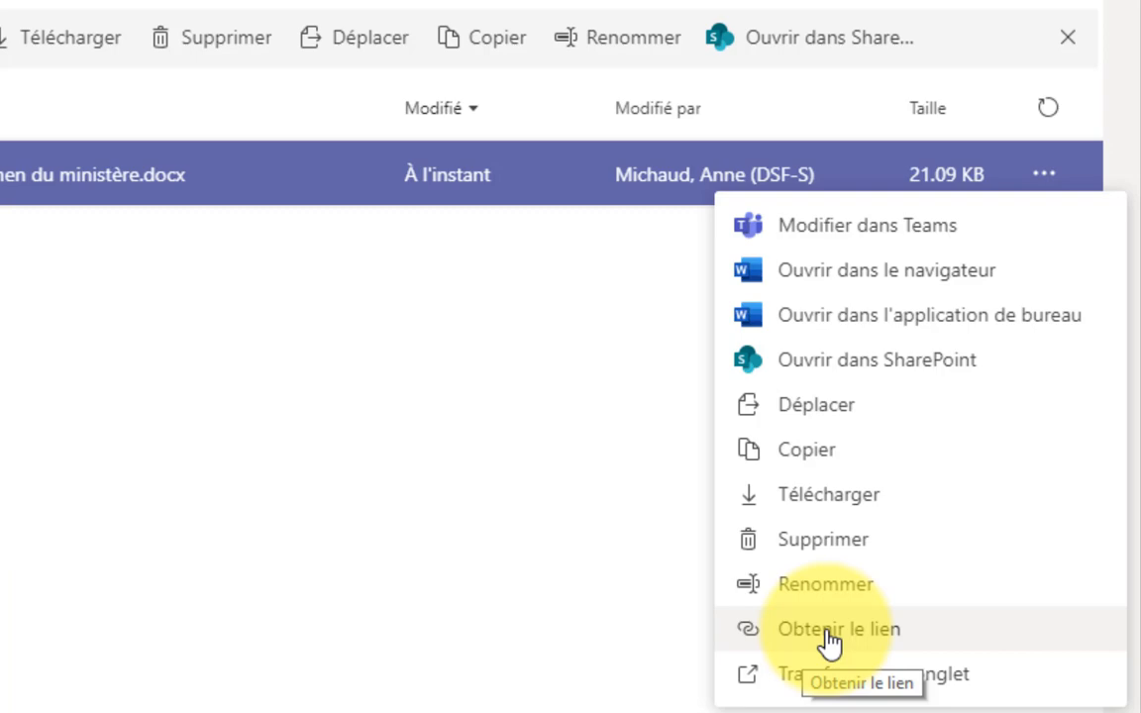
left_click(828, 637)
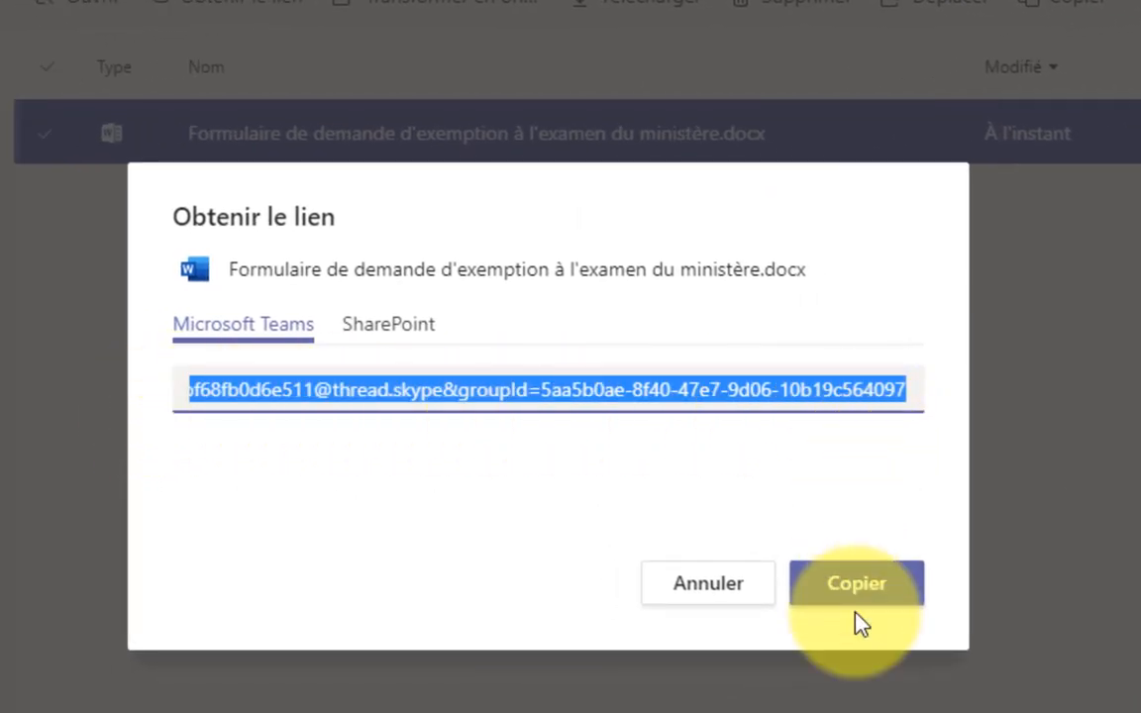
left_click(854, 599)
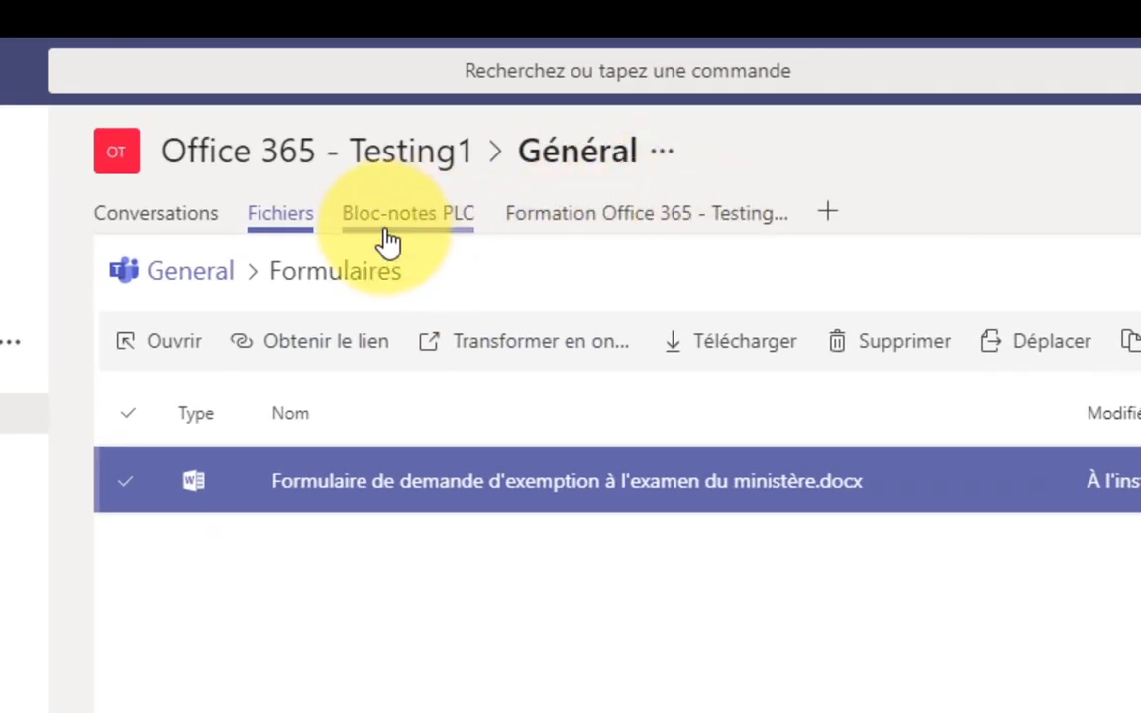
Step: Insert a link on the "Insérer un fichier" notebook page displaying "Demande d'exemption à l'examen du ministère", with the copied Teams link as its address
left_click(628, 231)
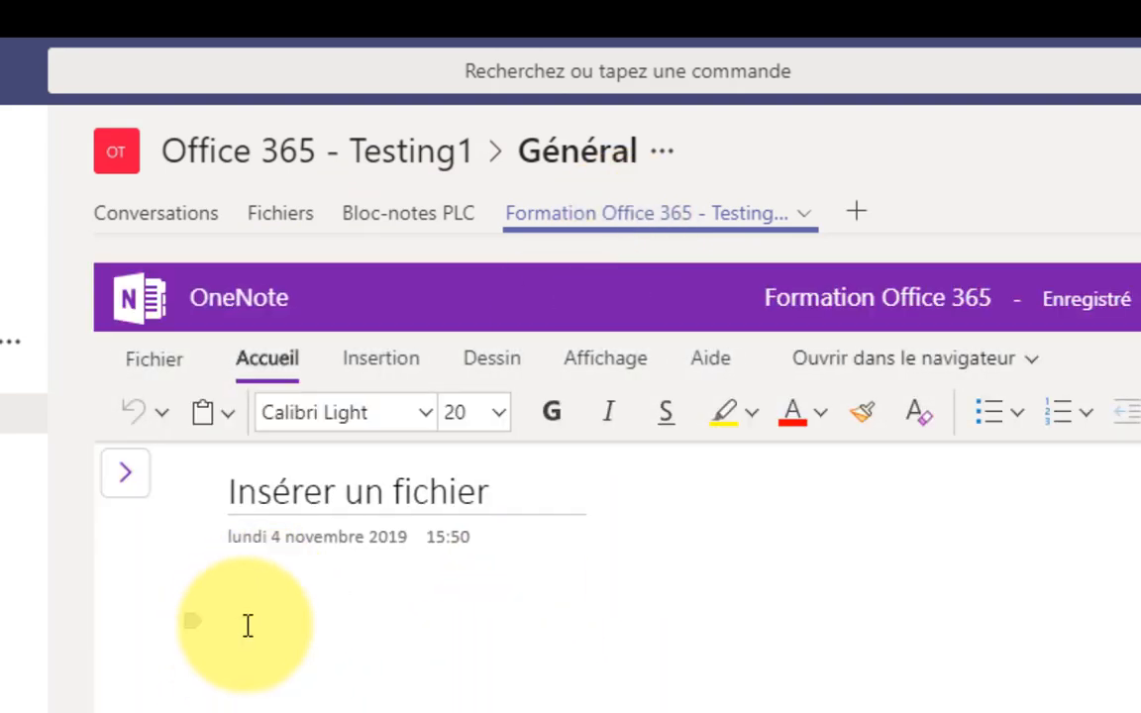
left_click(247, 624)
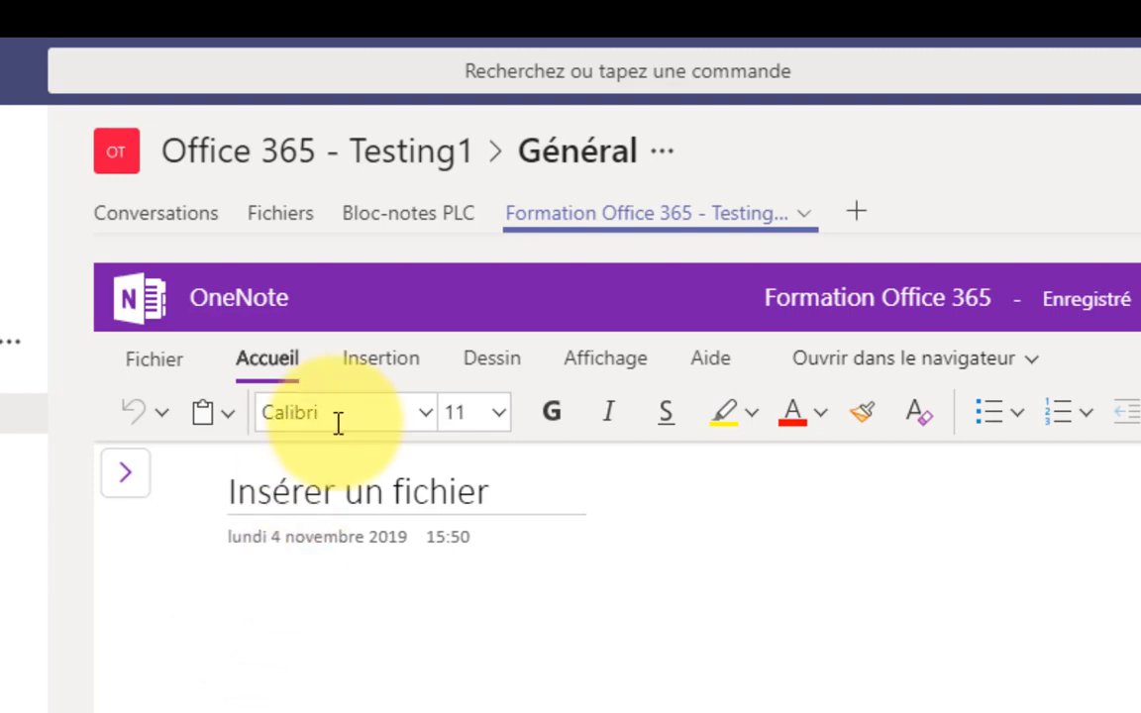
left_click(382, 363)
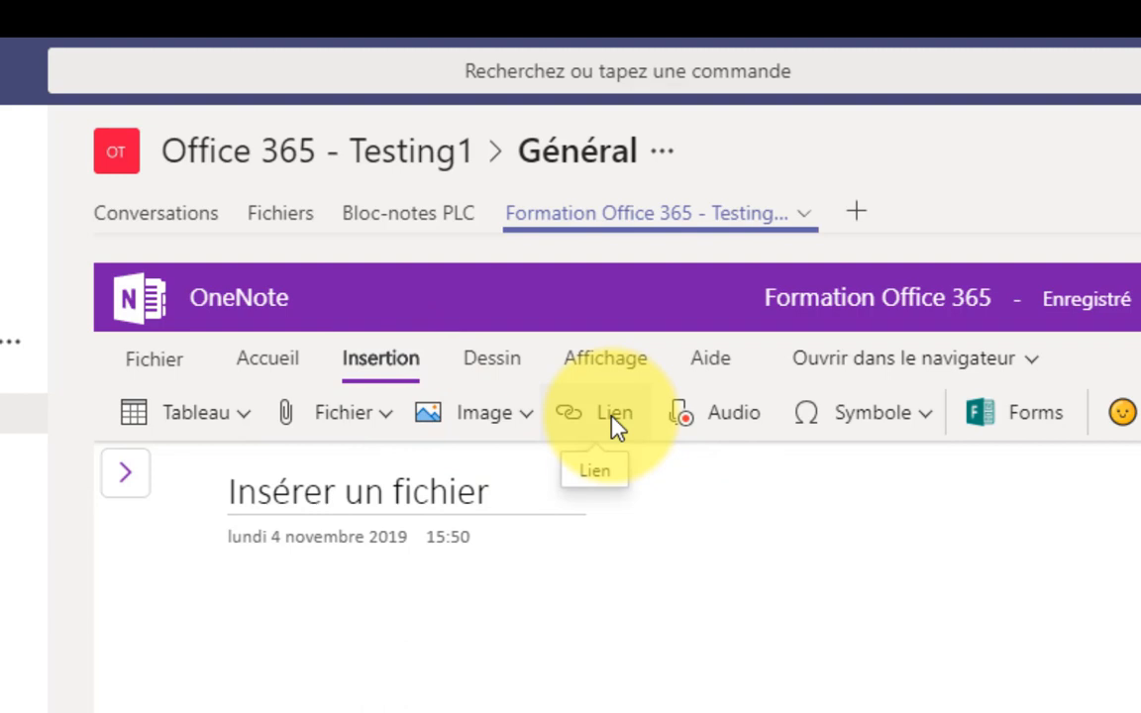
left_click(614, 420)
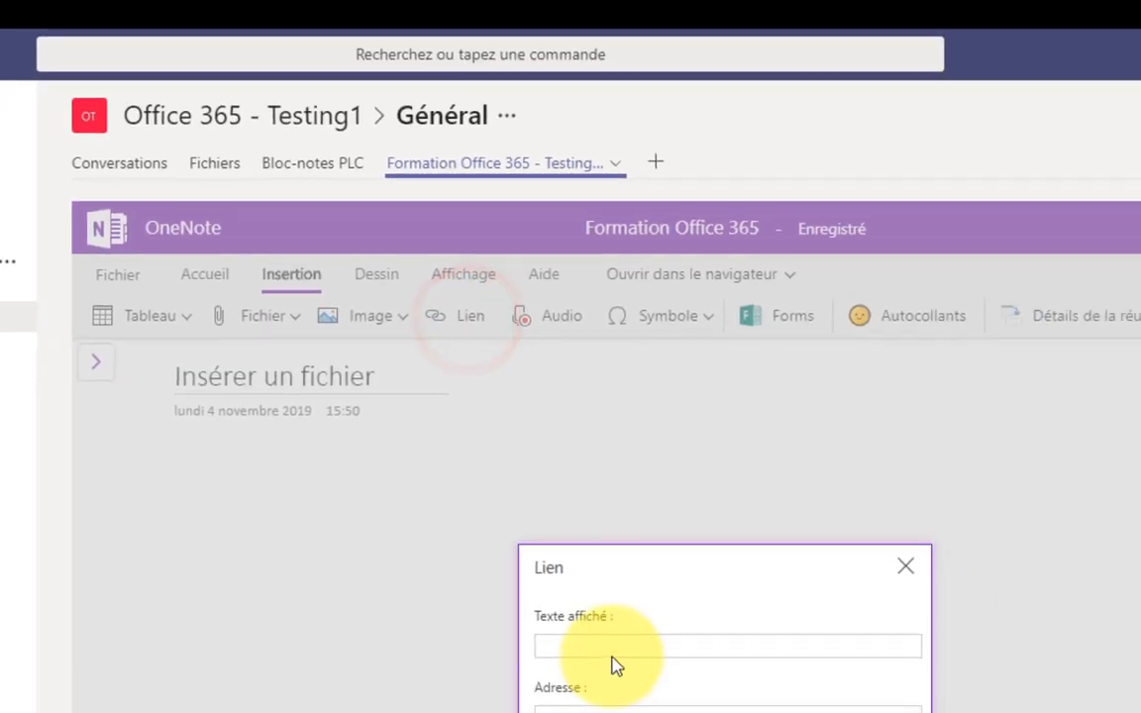
left_click(506, 574)
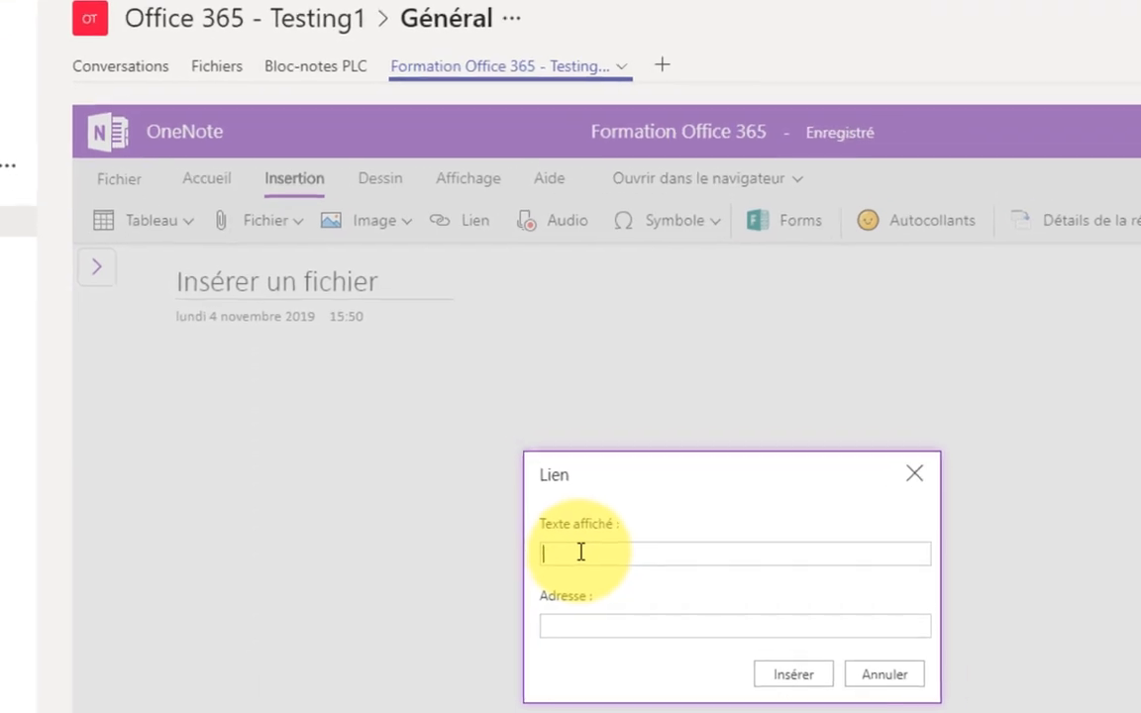
type("Demande d")
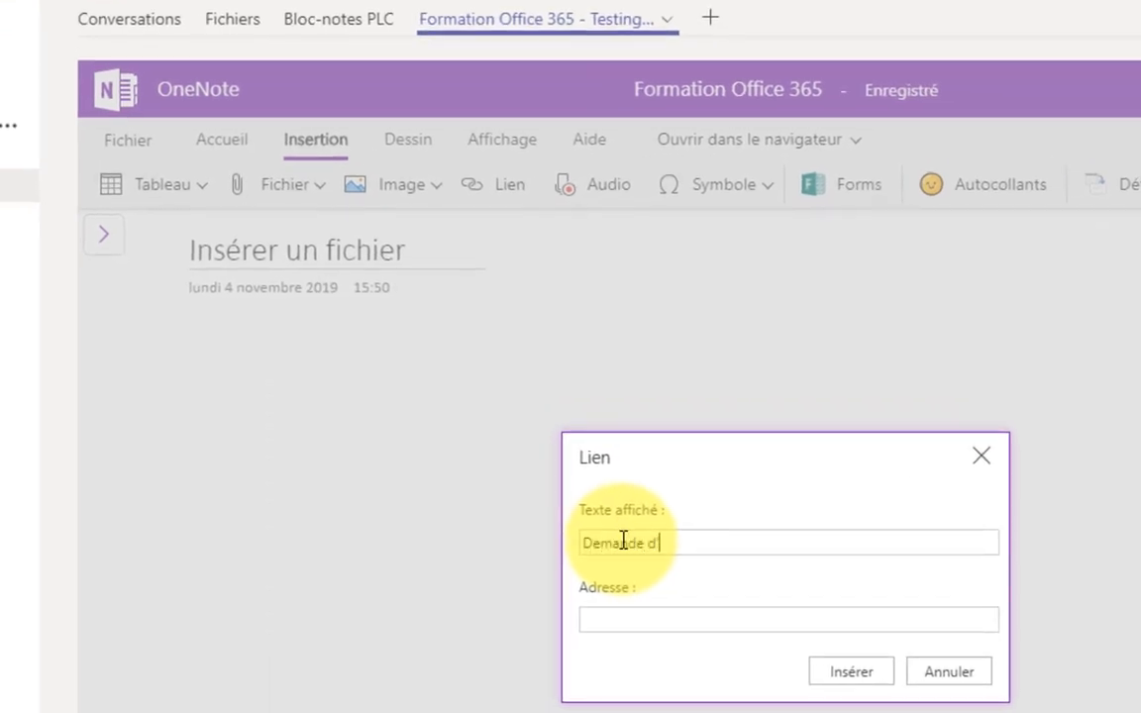
type("emption à l'exam")
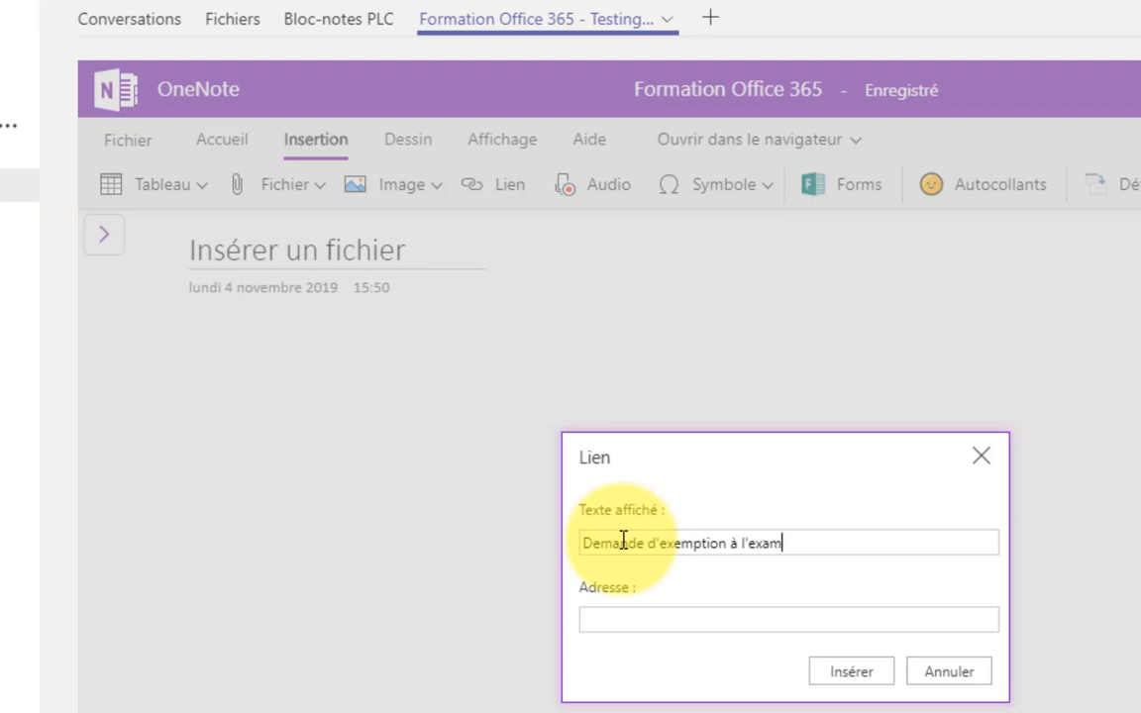
type("en du ministère")
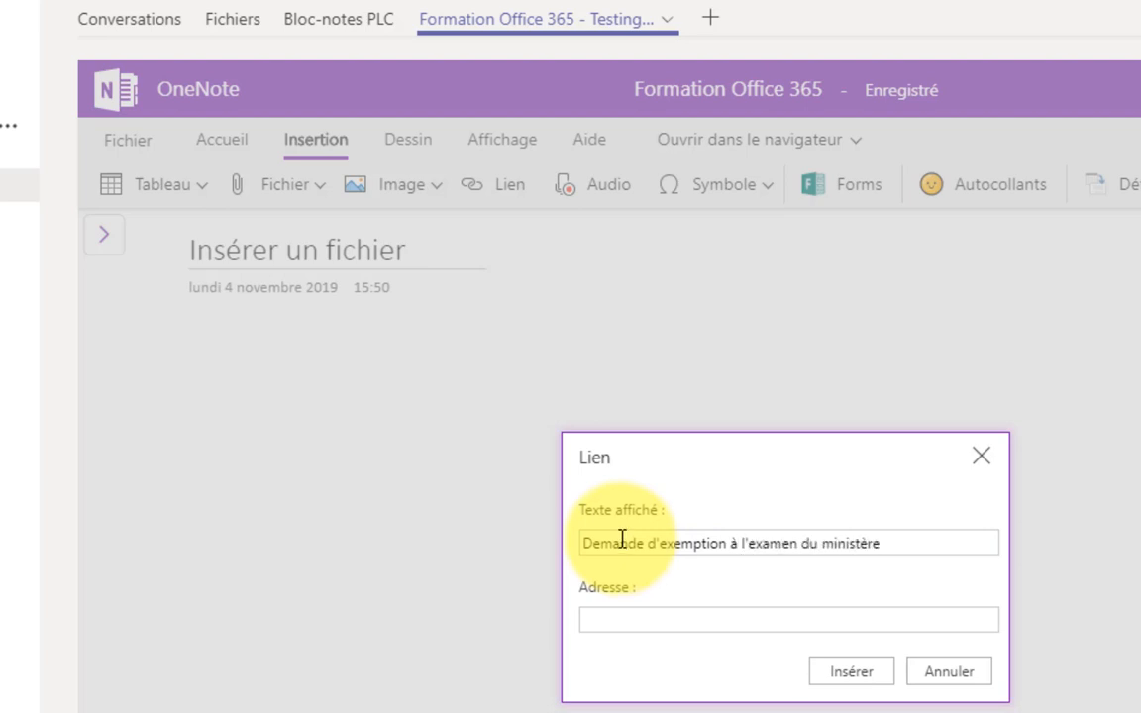
left_click(618, 621)
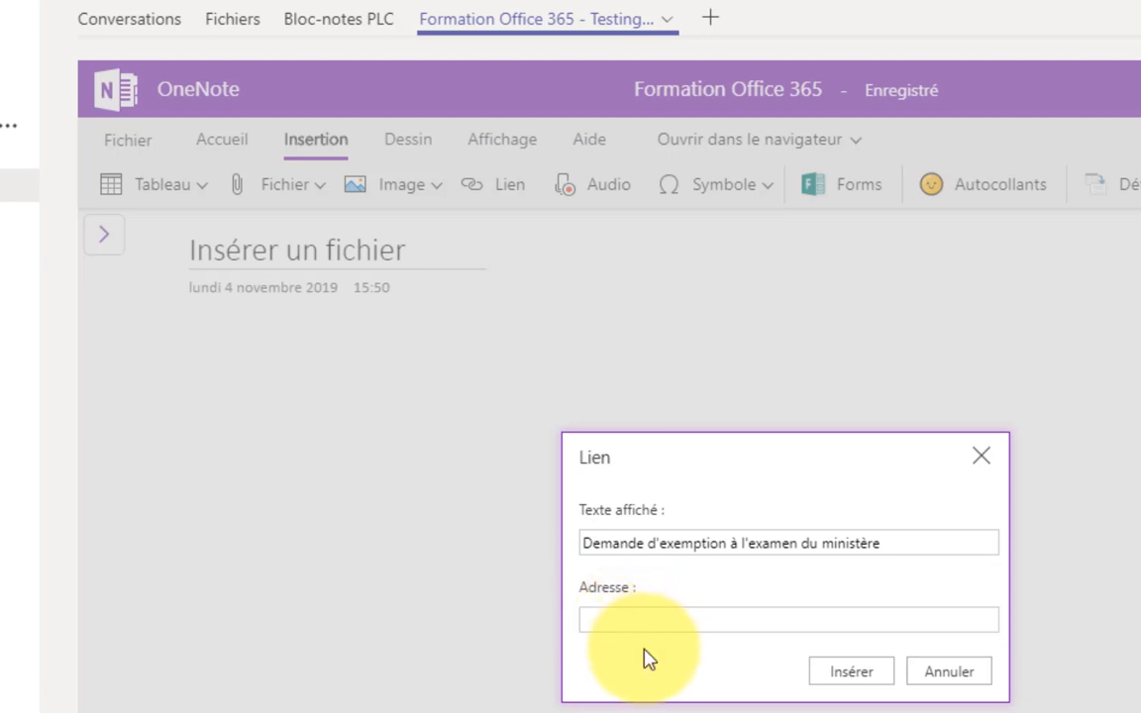
key("ctrl+v")
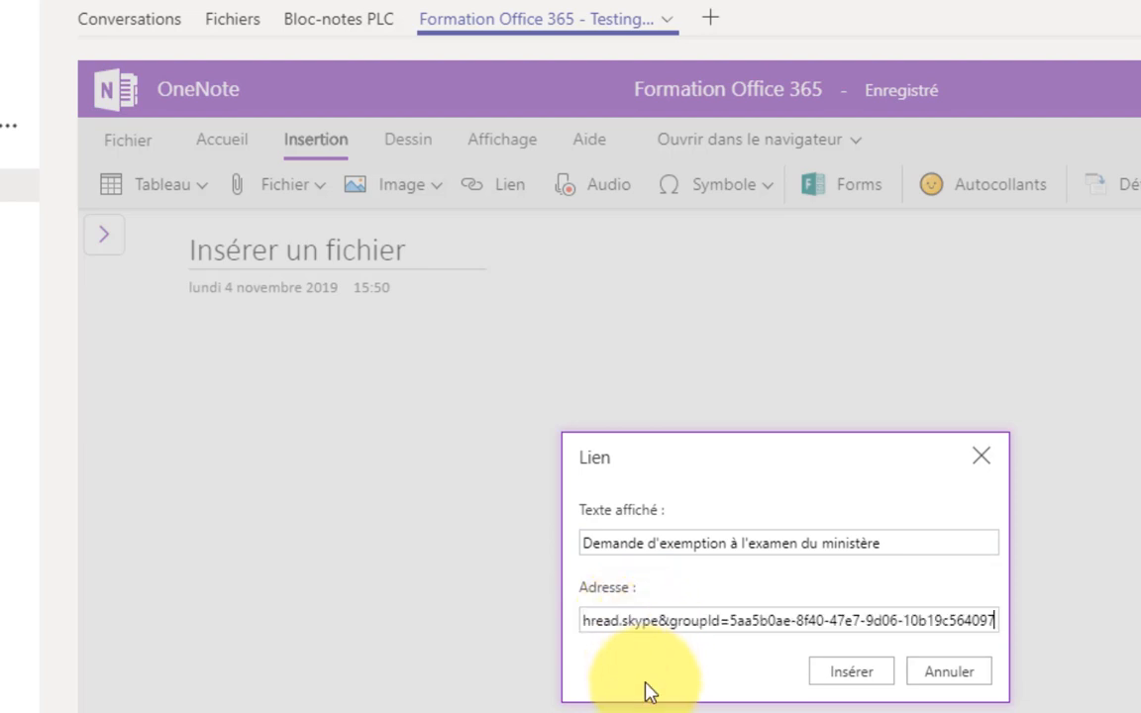
left_click(852, 678)
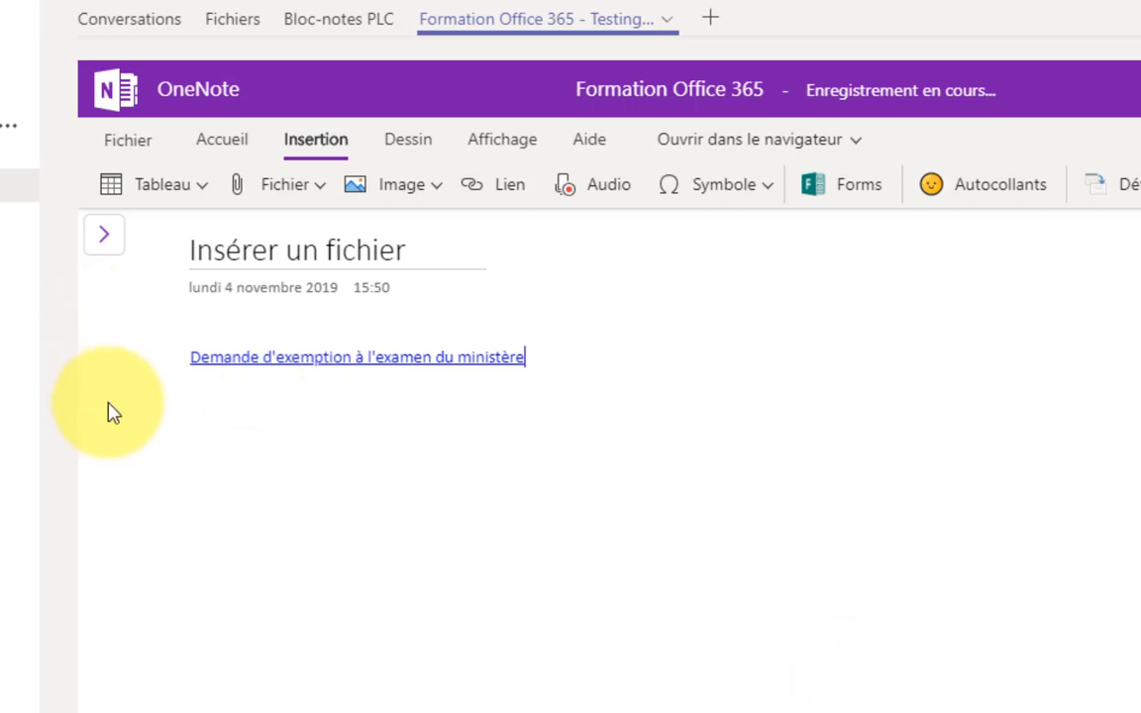
Step: Start a new line below the inserted link and open the linked exemption request form in Microsoft Teams
left_click(558, 363)
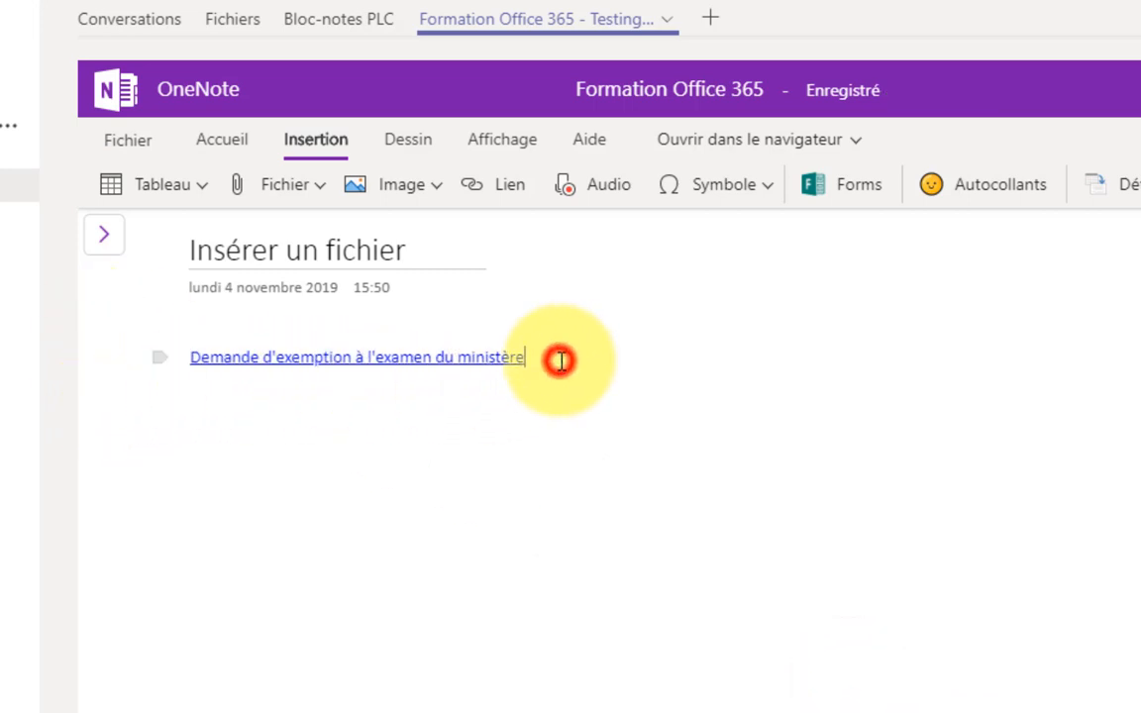
key("Return")
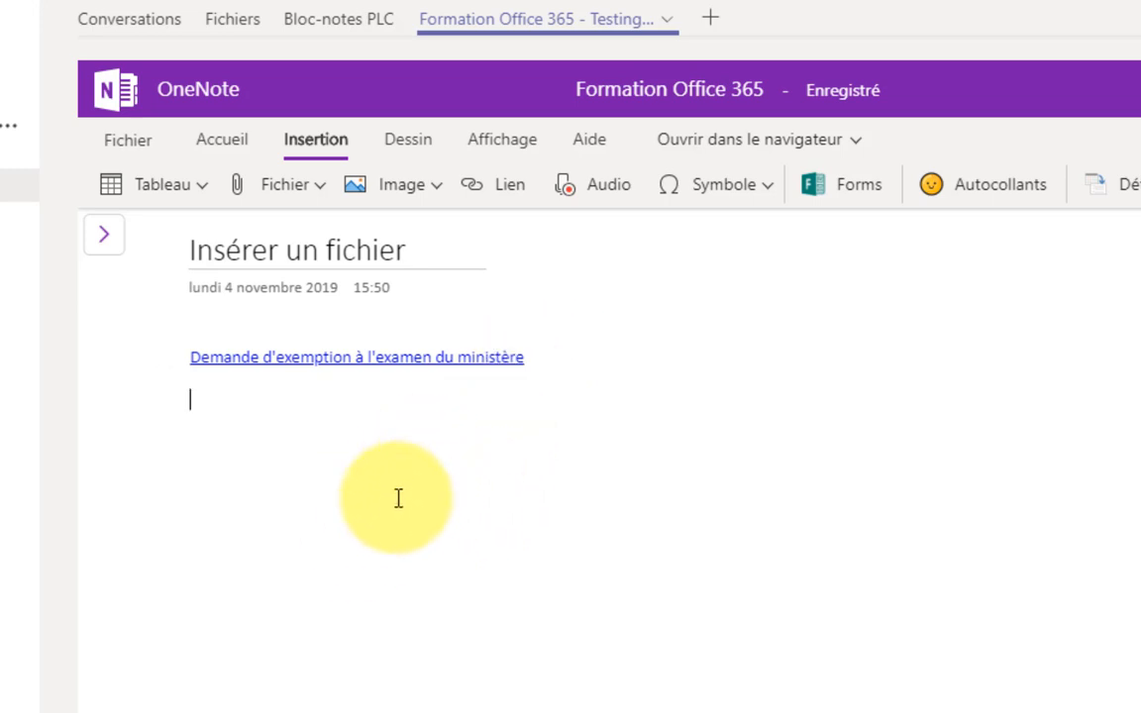
left_click(320, 367)
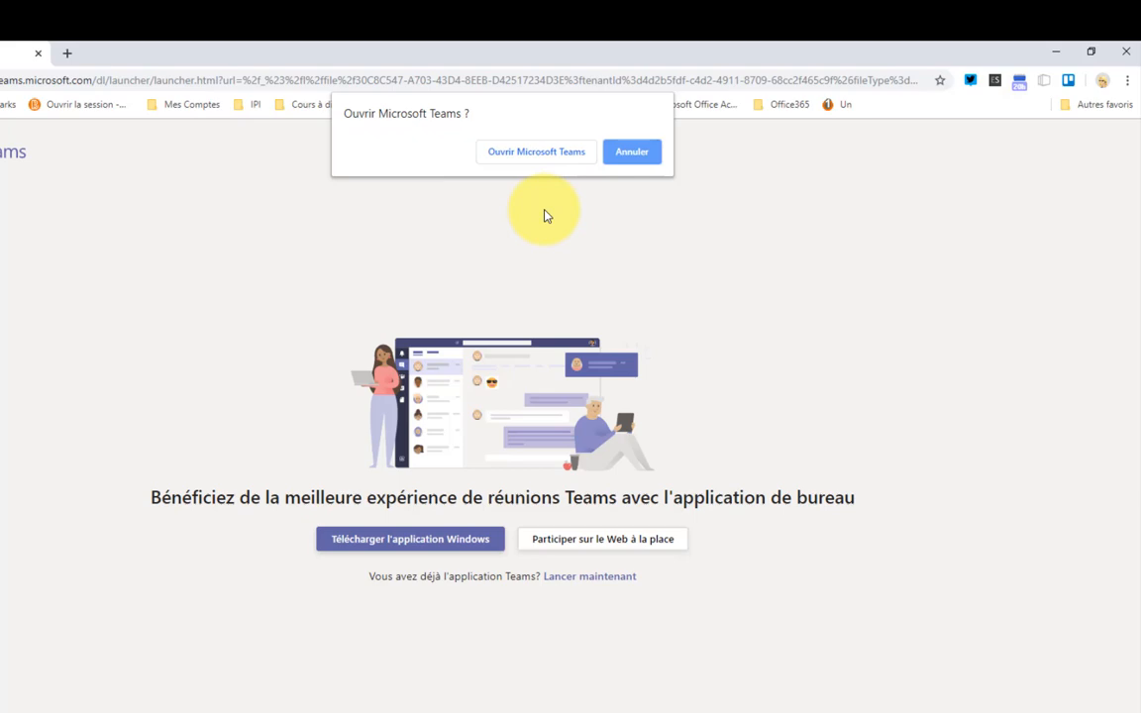
left_click(504, 158)
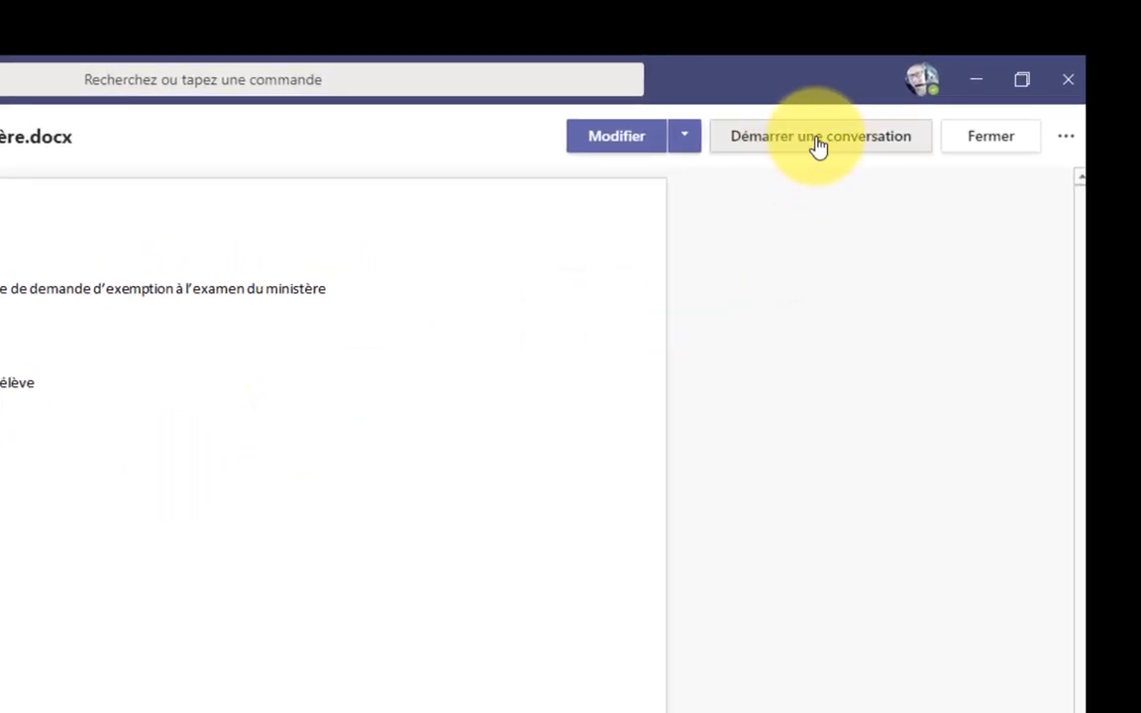
Step: Start a conversation about the exemption request form and post the message "Il manque la section des parents."
left_click(819, 145)
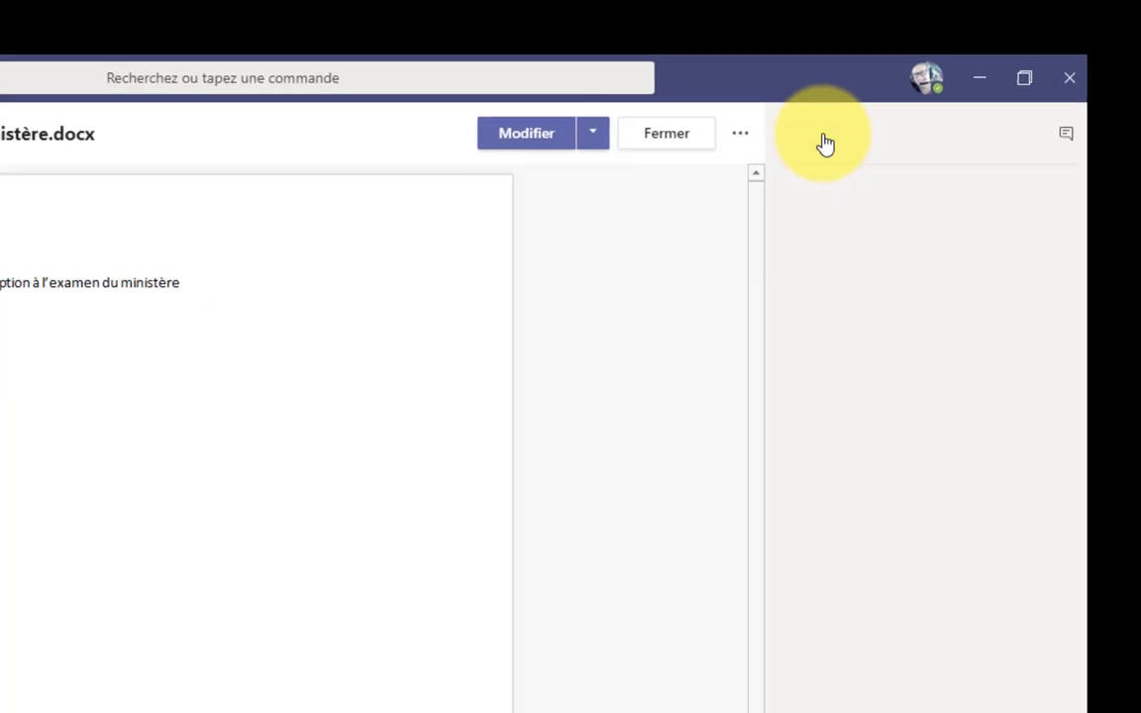
left_click(715, 593)
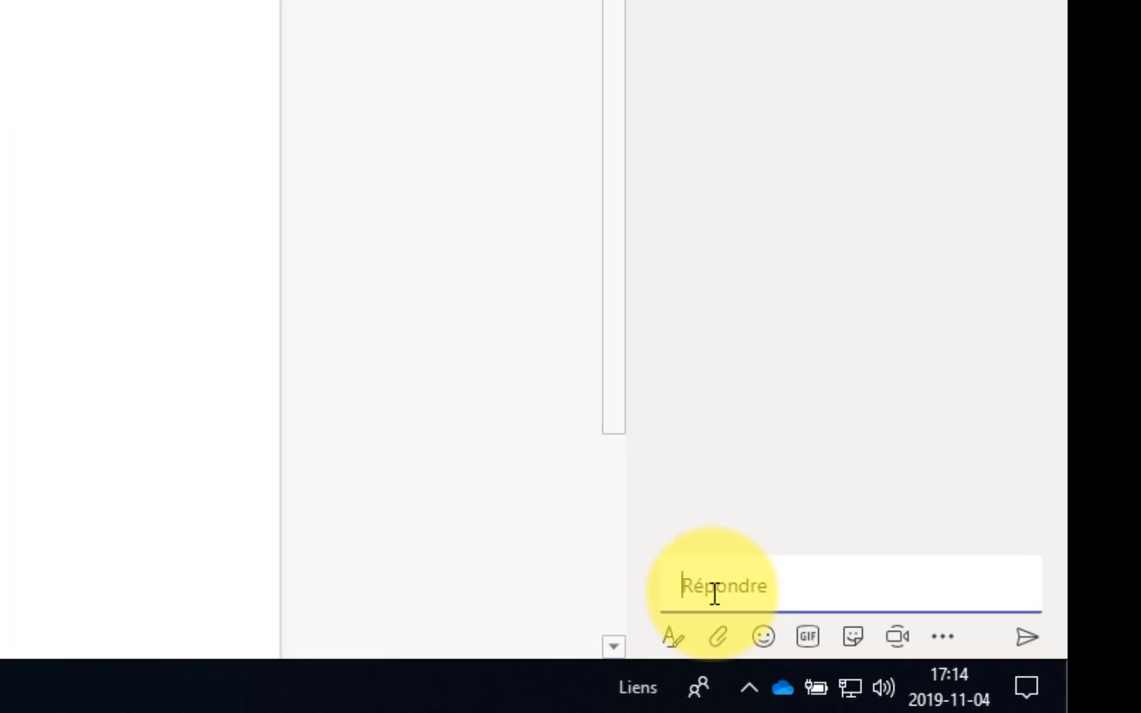
type("Il manque la seciton")
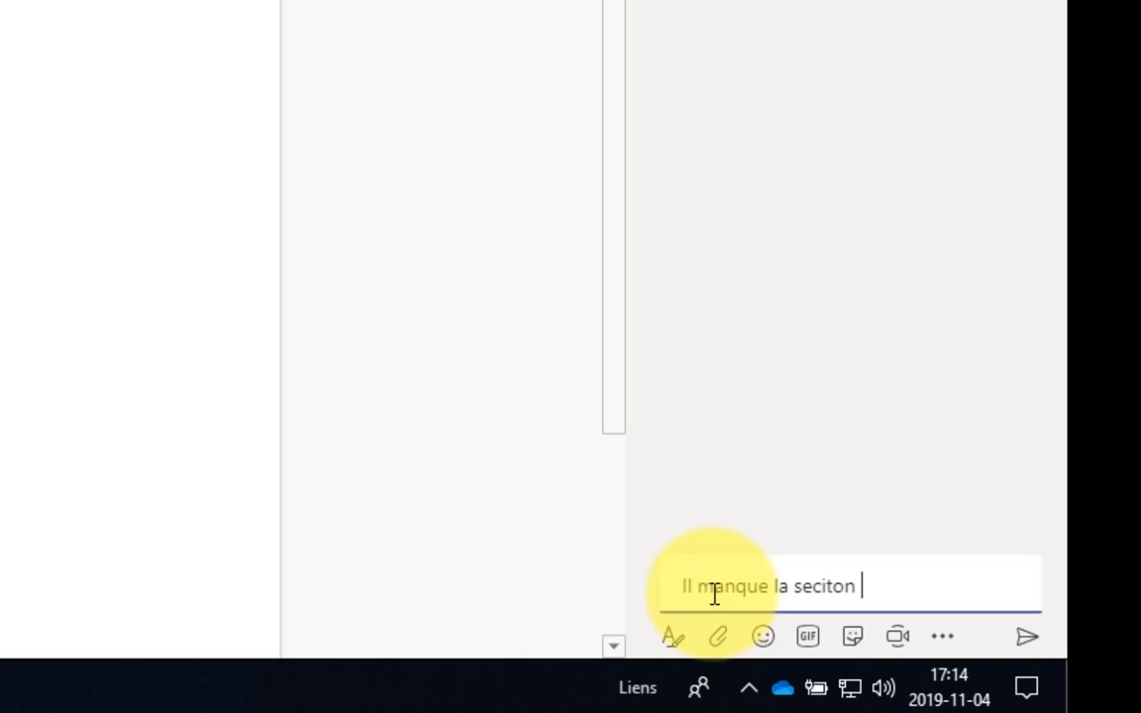
key("BackSpace")
key("BackSpace")
key("BackSpace")
type("ipmn")
key("BackSpace")
key("BackSpace")
key("BackSpace")
type("on des part")
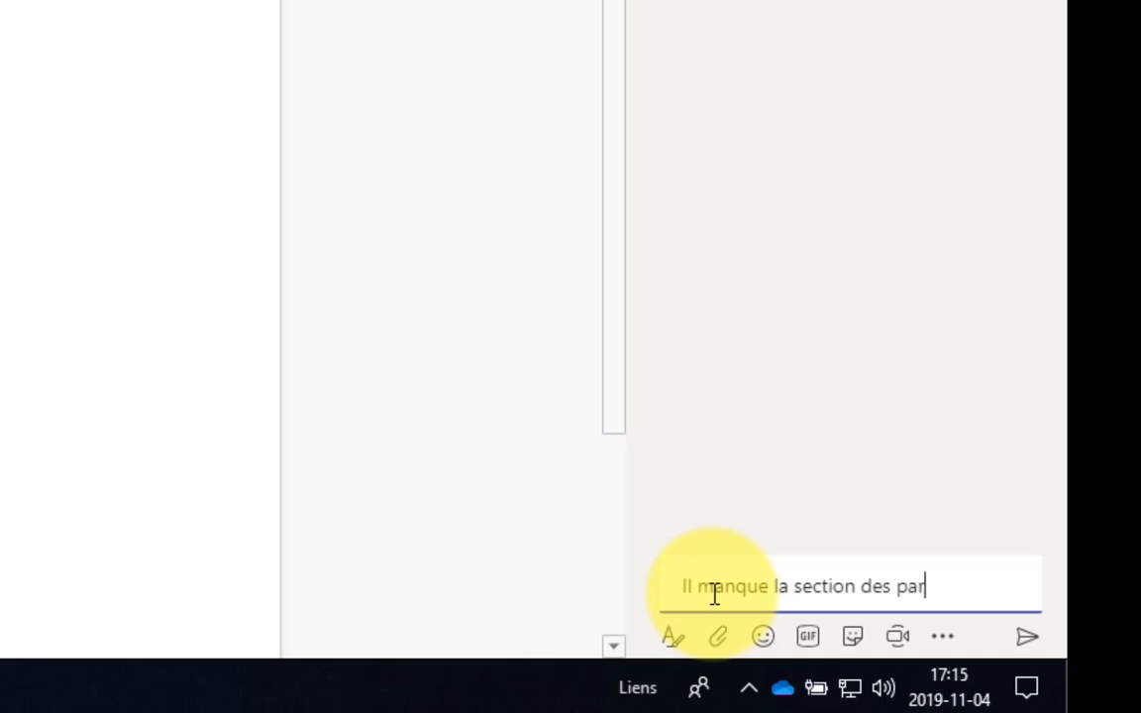
type("ents.")
key("Return")
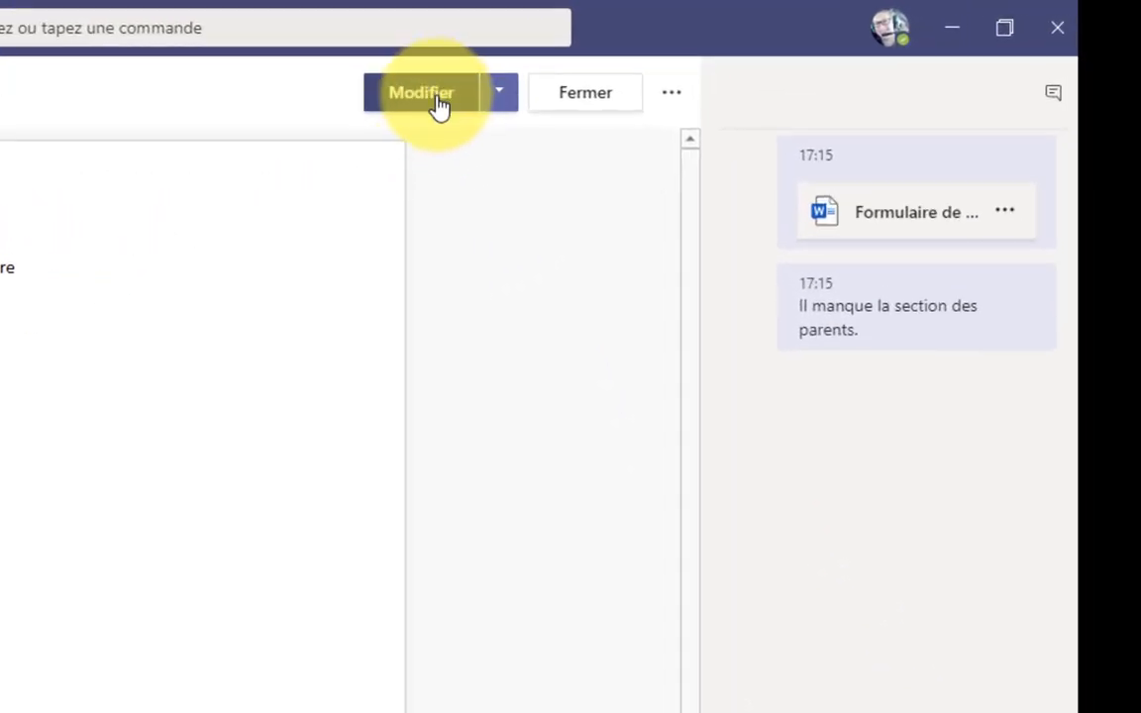
Step: Edit the form in Teams to add "La section des parents est ici:" two lines below "Raison", and close the document
left_click(434, 99)
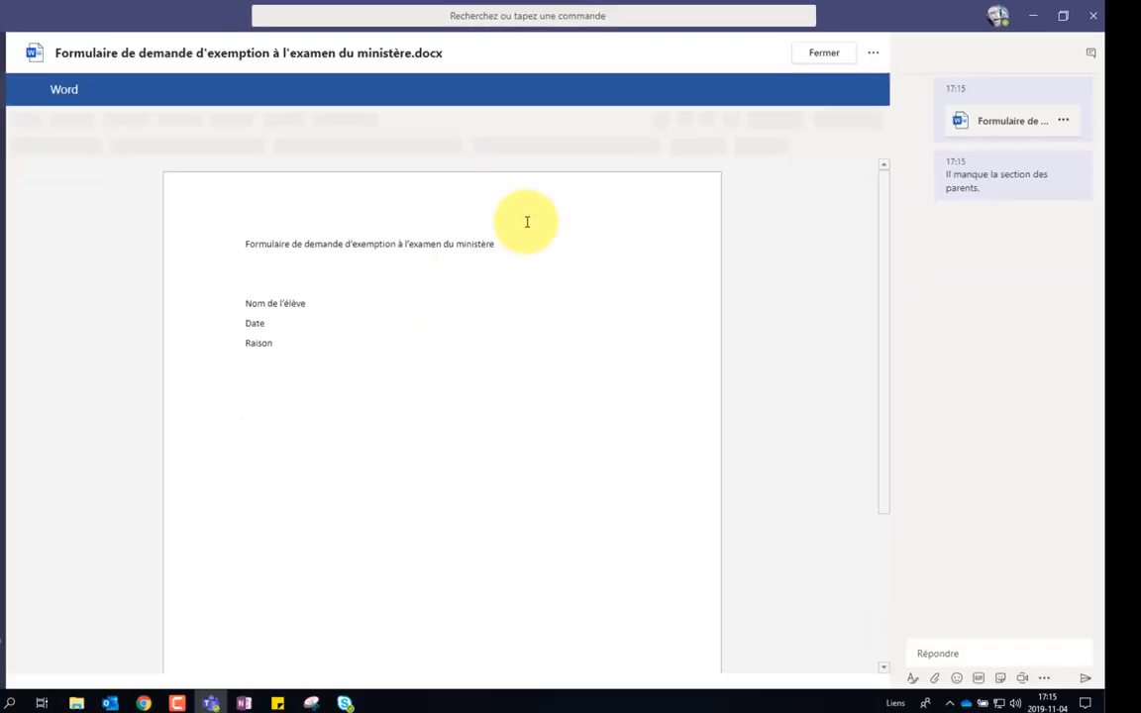
left_click(280, 346)
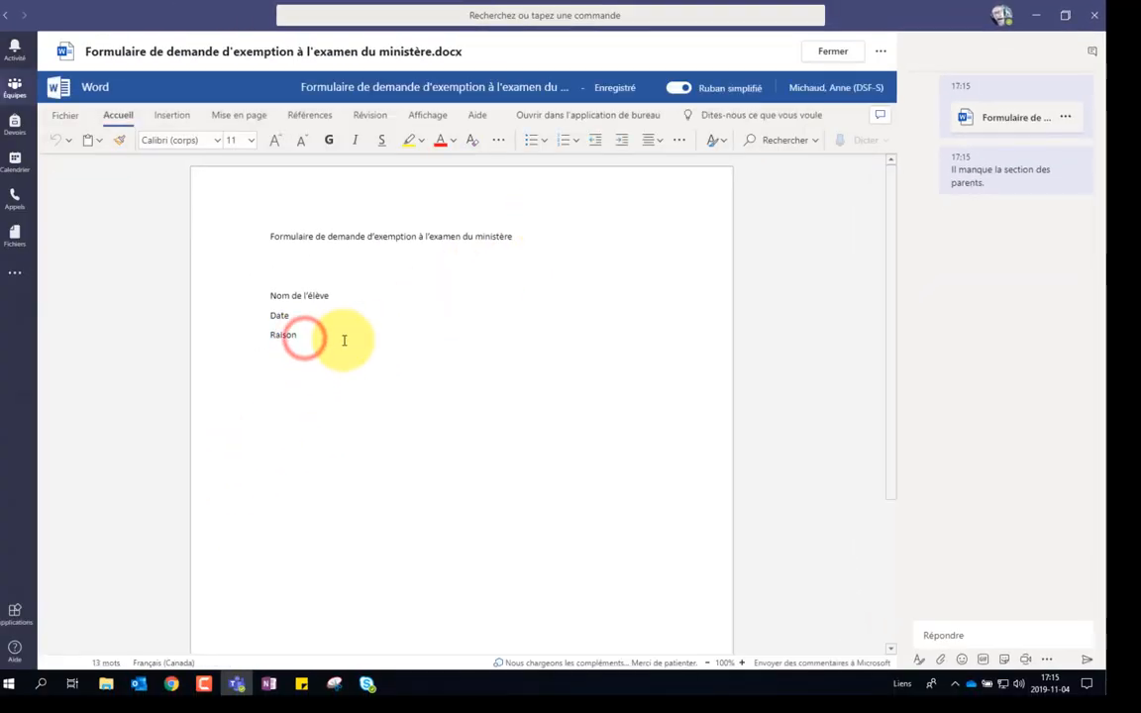
left_click(308, 334)
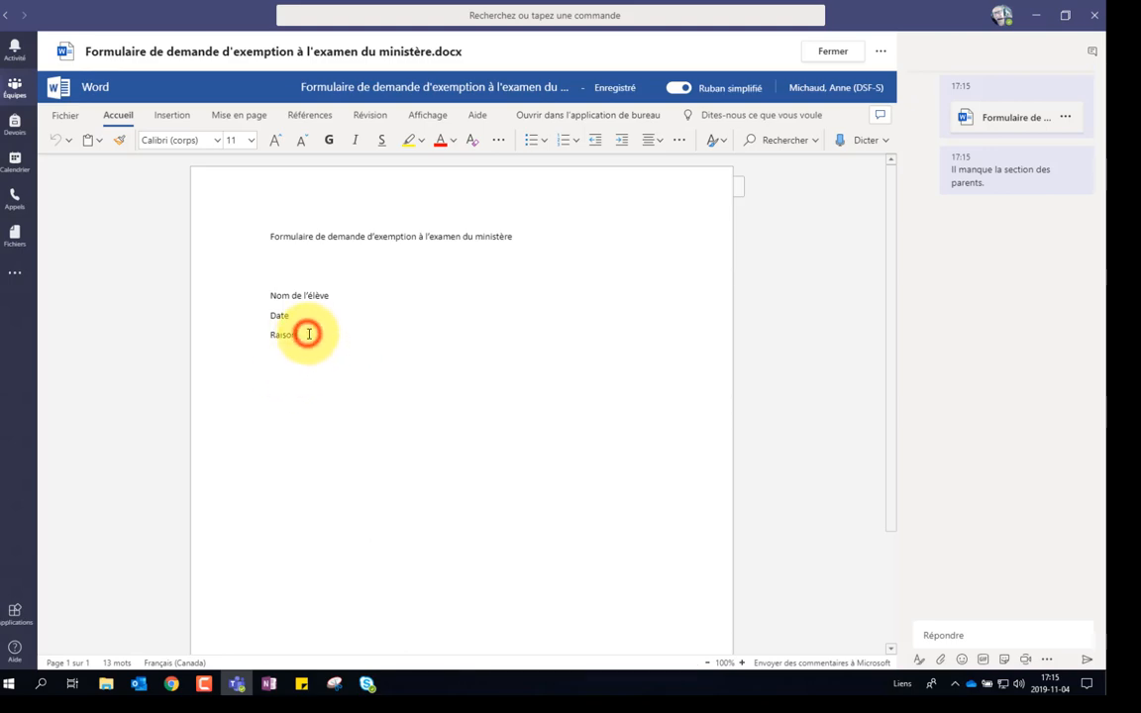
key("Return")
key("Return")
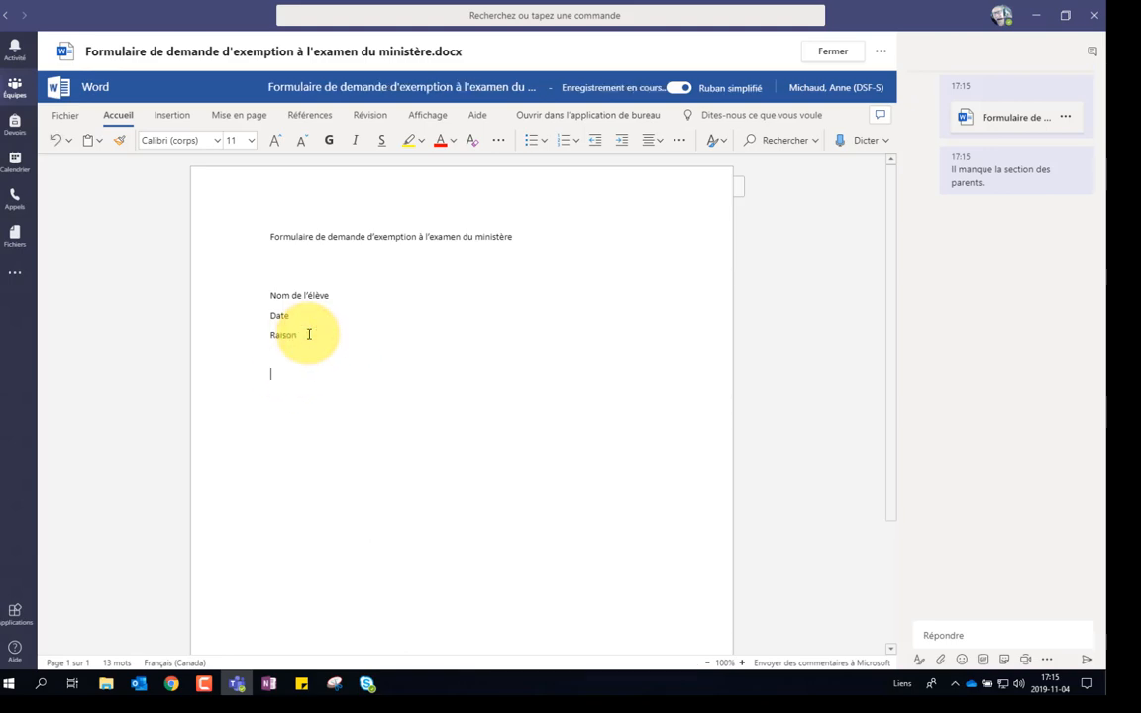
type("La sec")
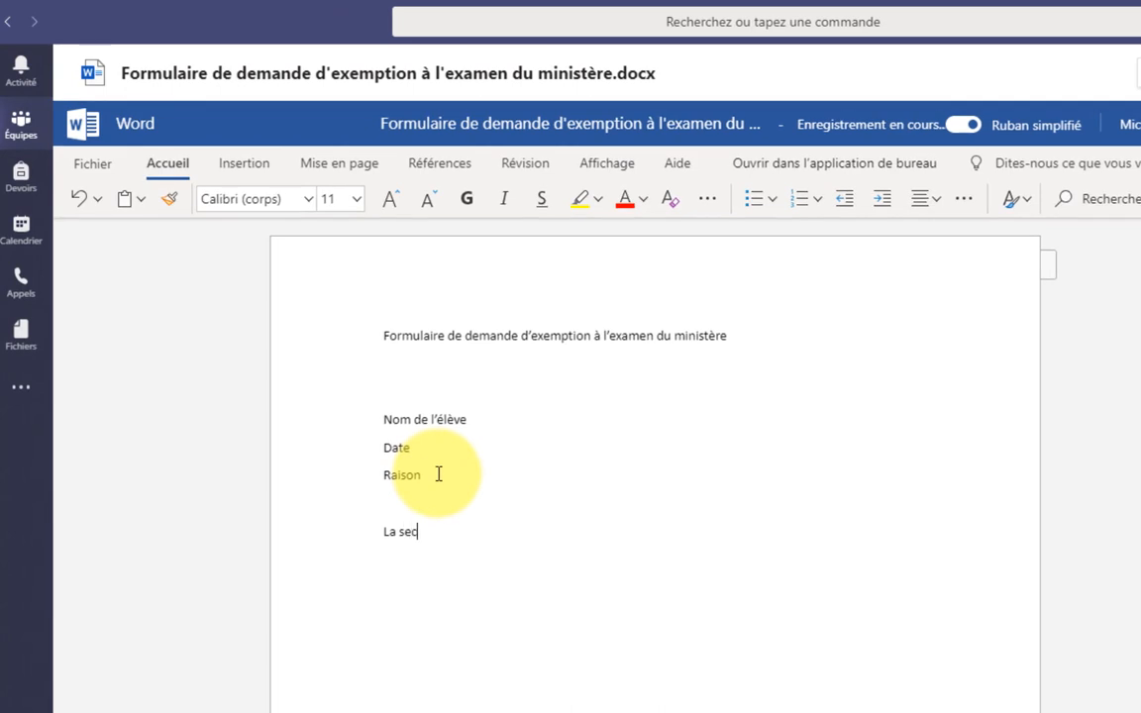
type("tion des parents est i")
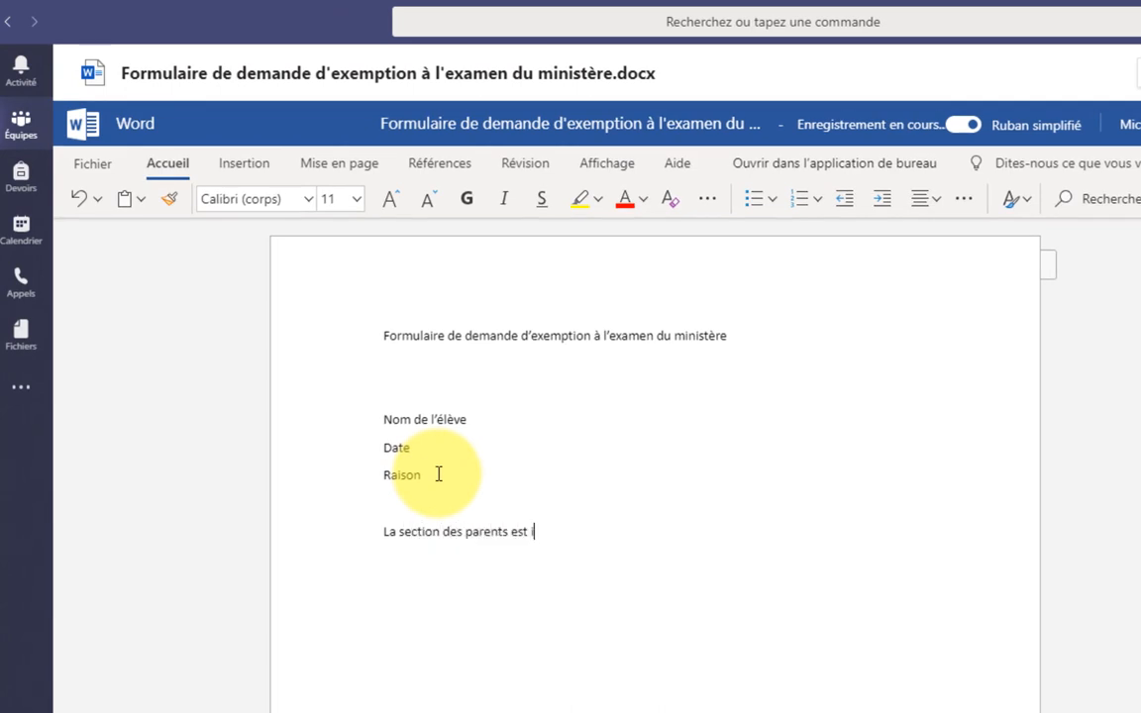
type("ci:")
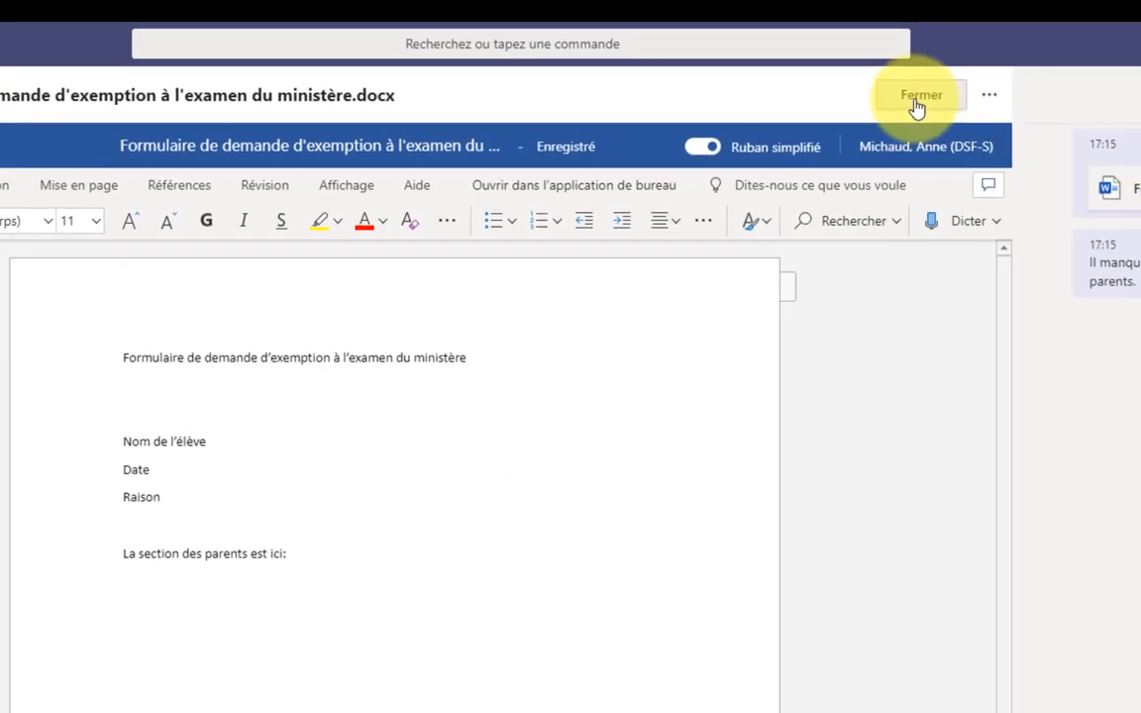
left_click(919, 97)
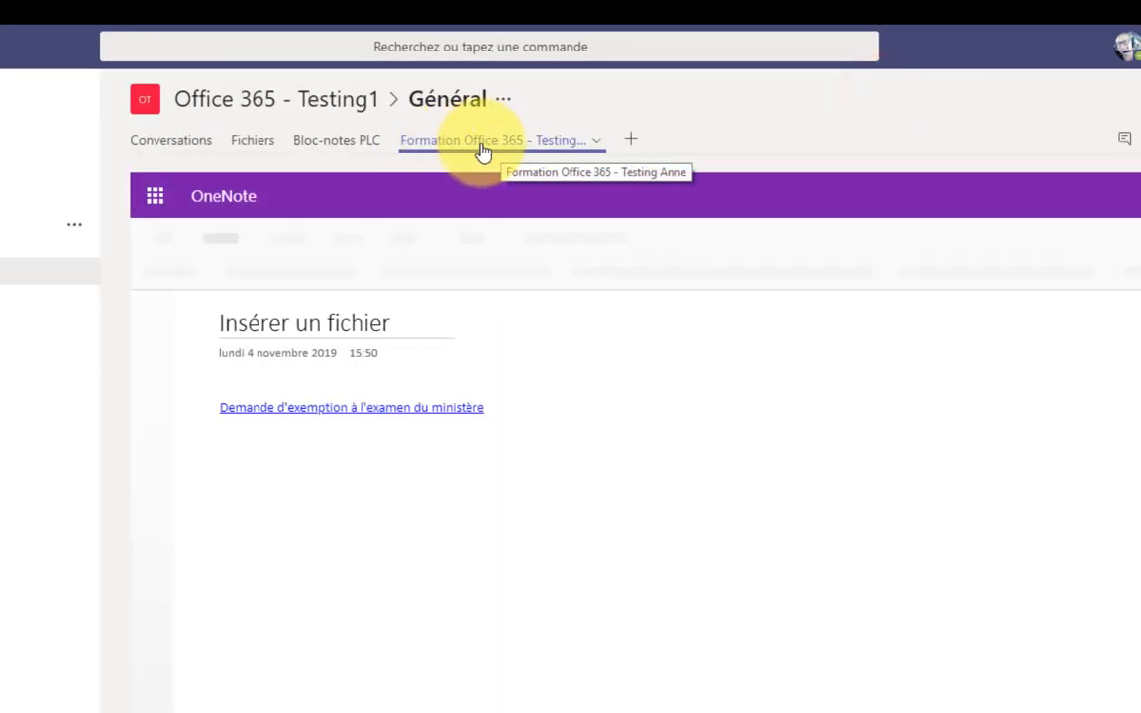
Step: Reopen the form in Teams from the notebook page link and open the conversation's attached copy in the desktop application
left_click(295, 409)
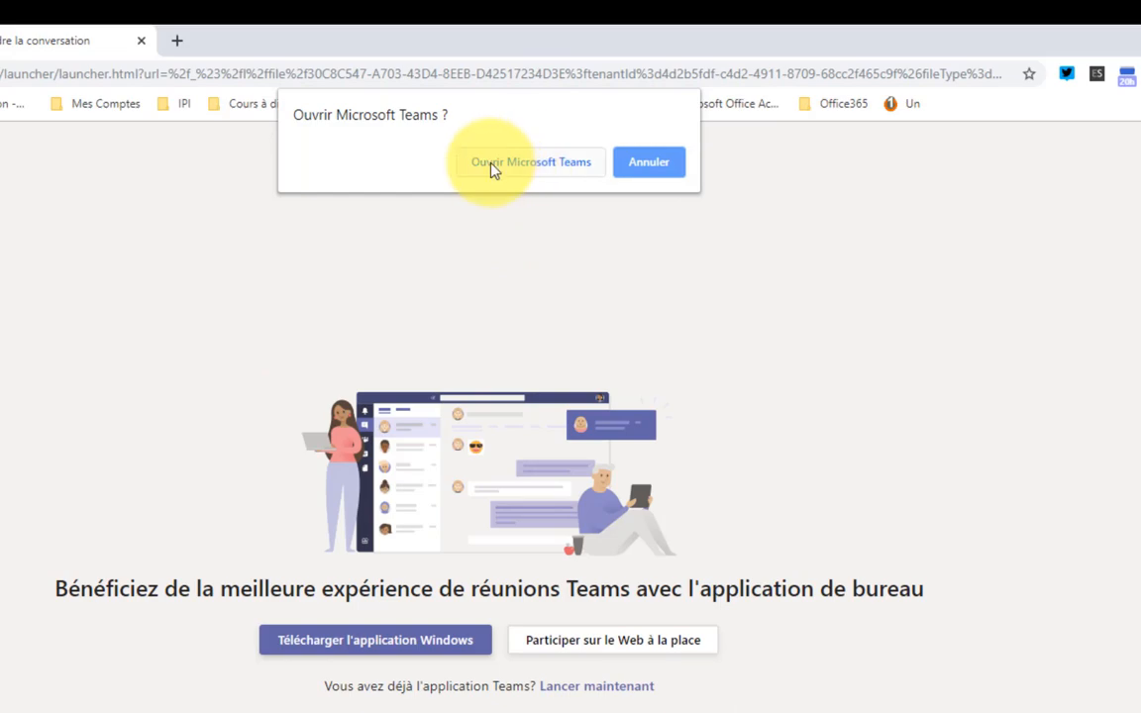
left_click(493, 164)
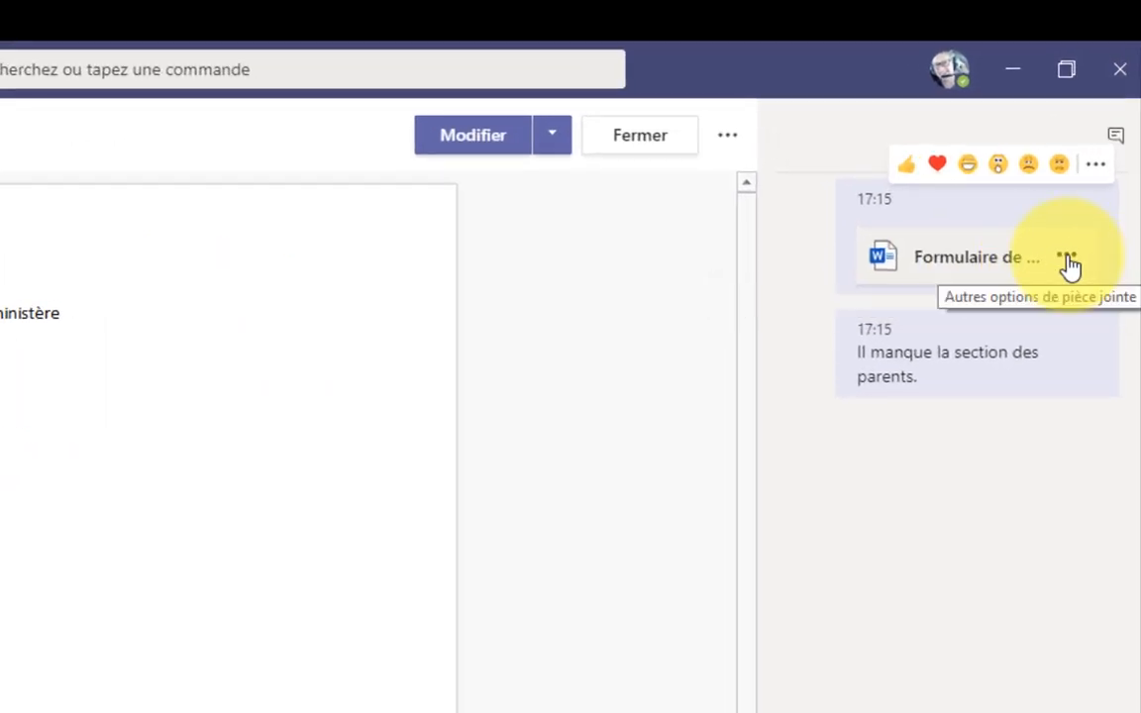
left_click(1068, 261)
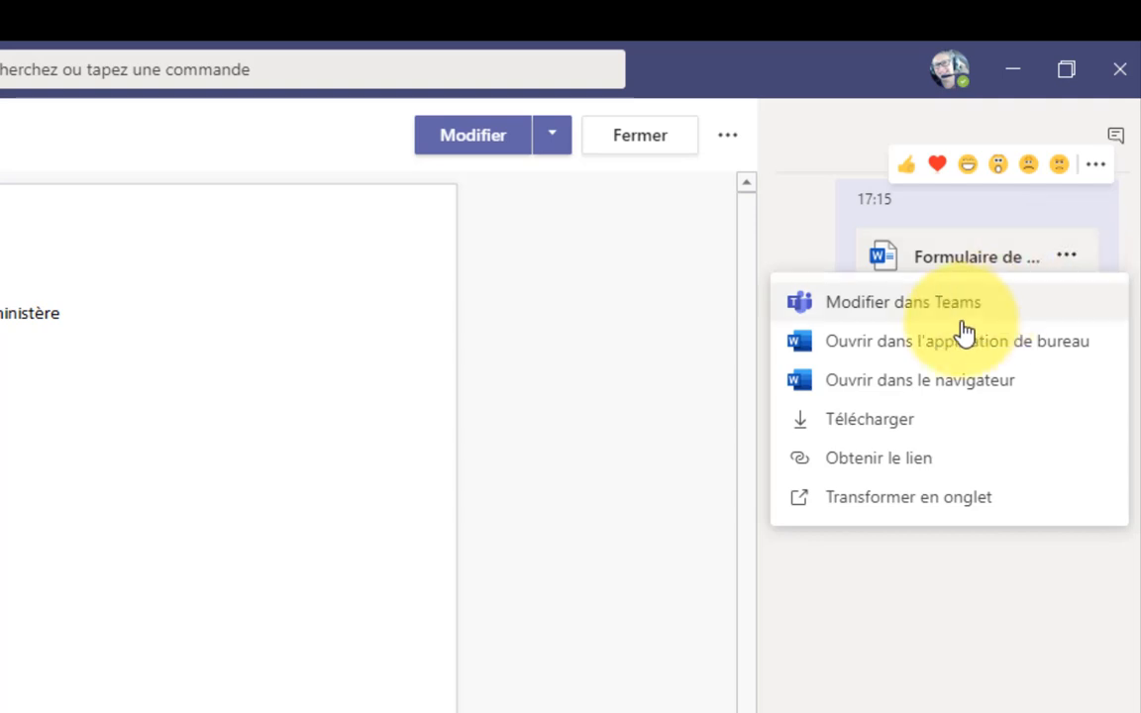
left_click(898, 359)
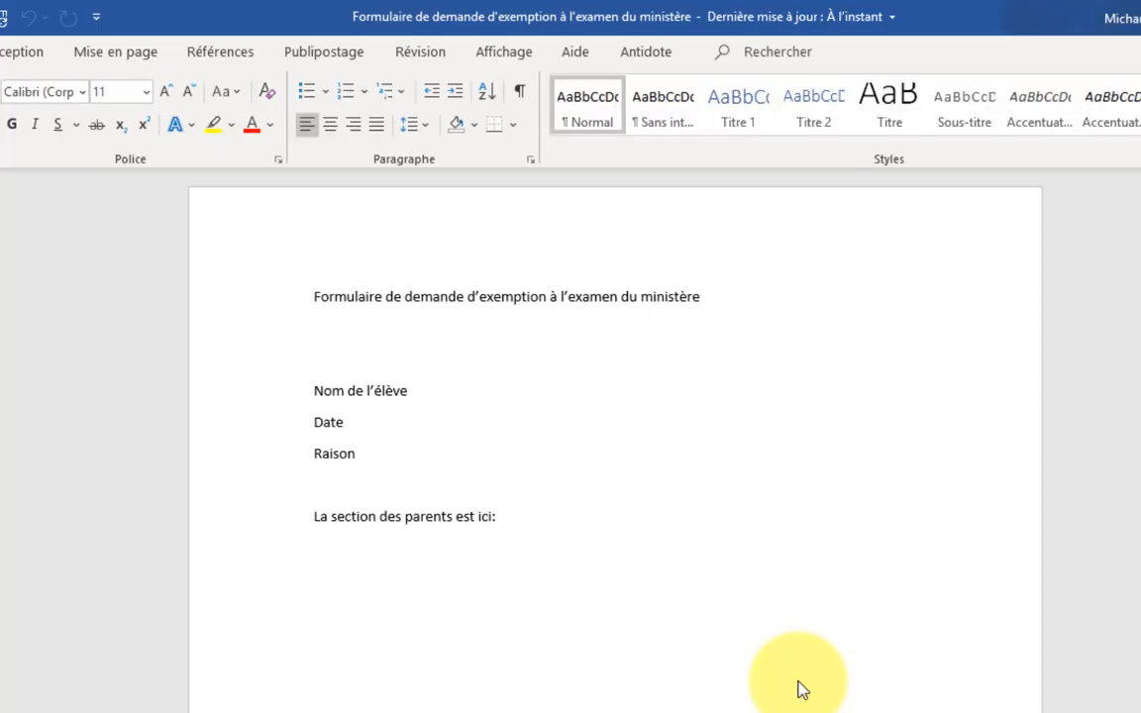
Step: Add "La section des professionnels de la santé :" two lines below the parents' section line and close the Word window
left_click(512, 519)
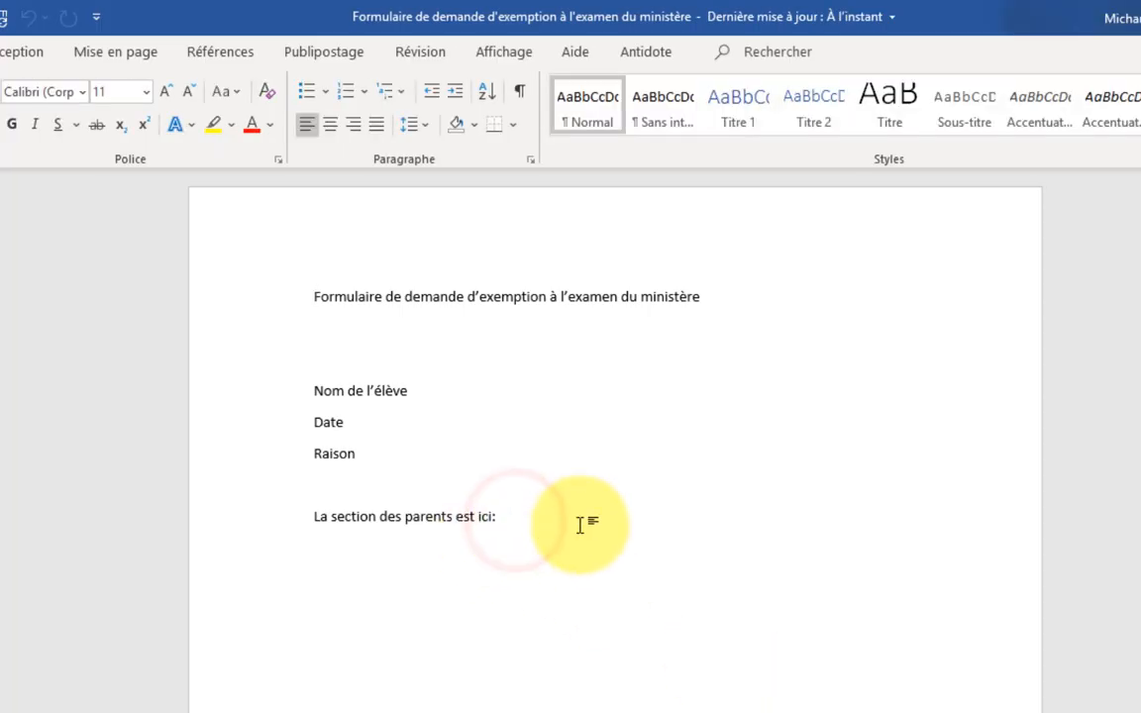
key("Return")
key("Return")
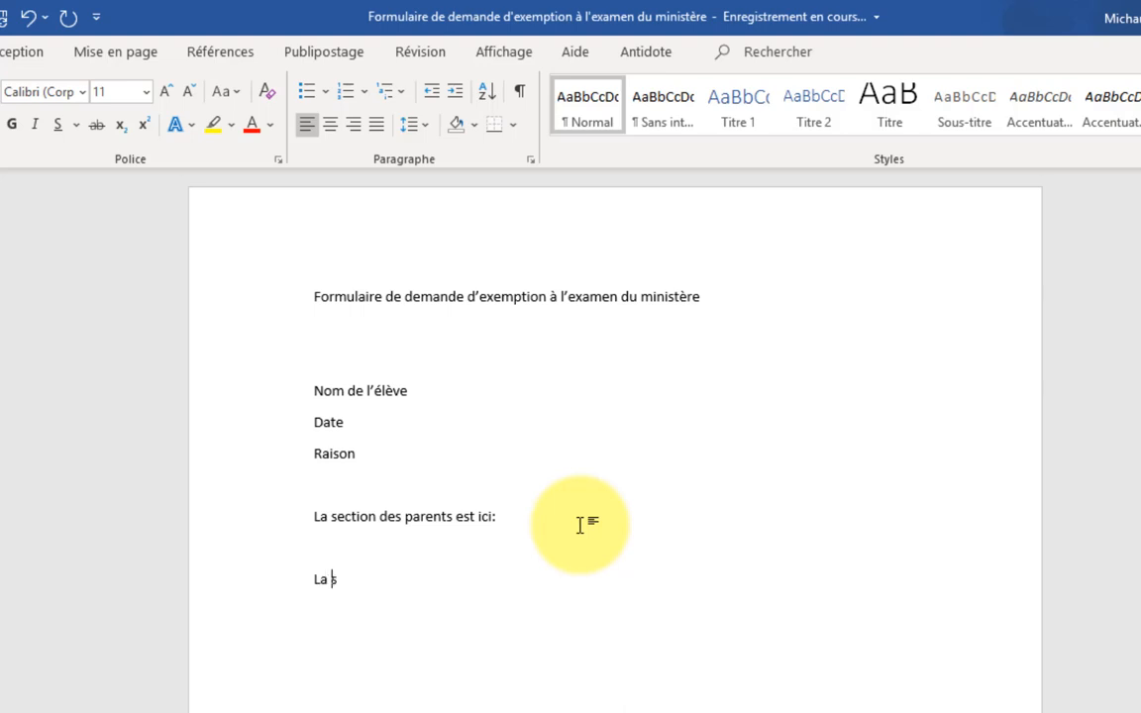
type("La section des profe")
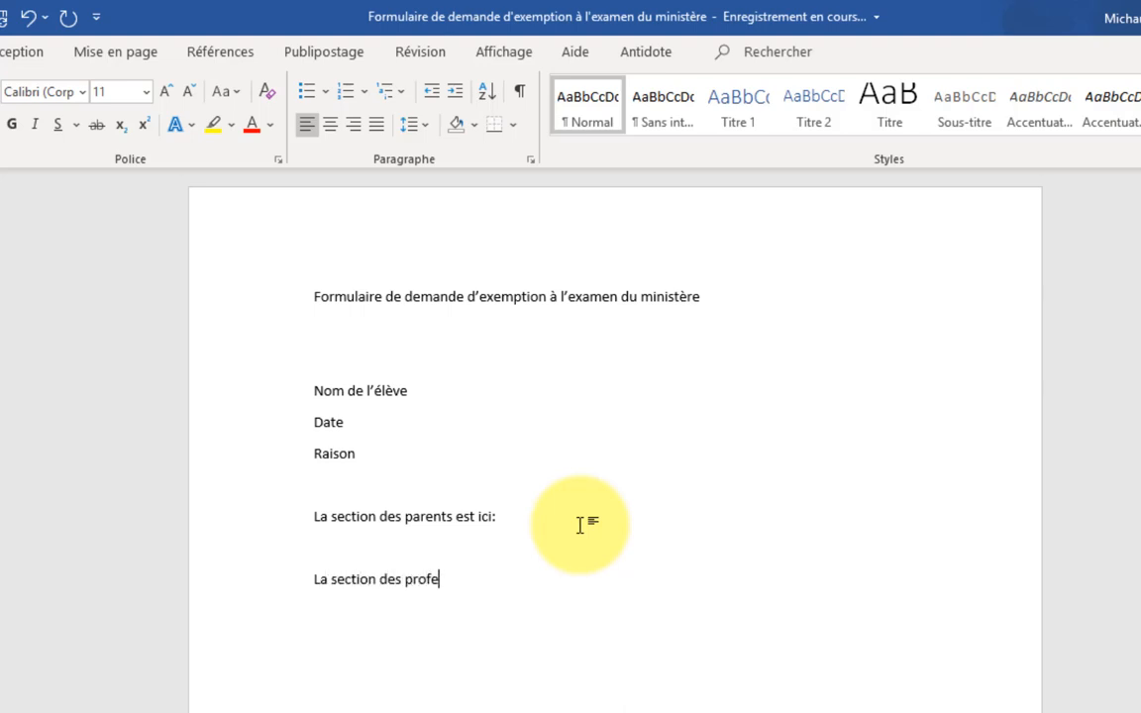
type("ssionnels de la santé")
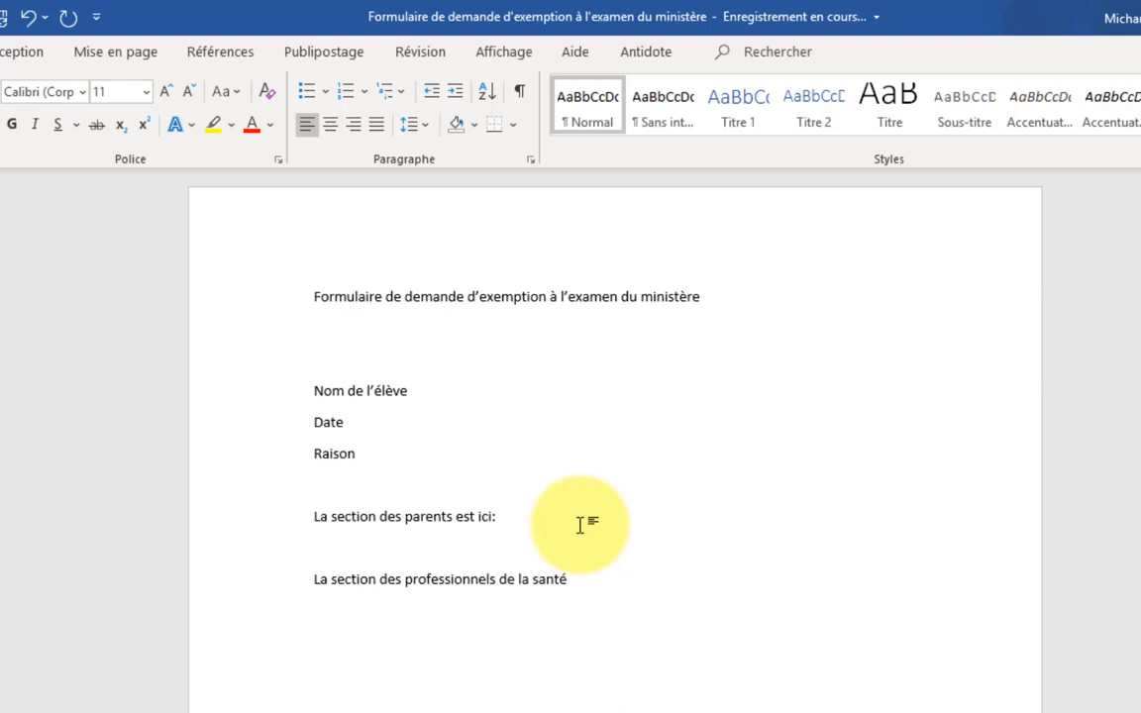
type(" :")
key("Return")
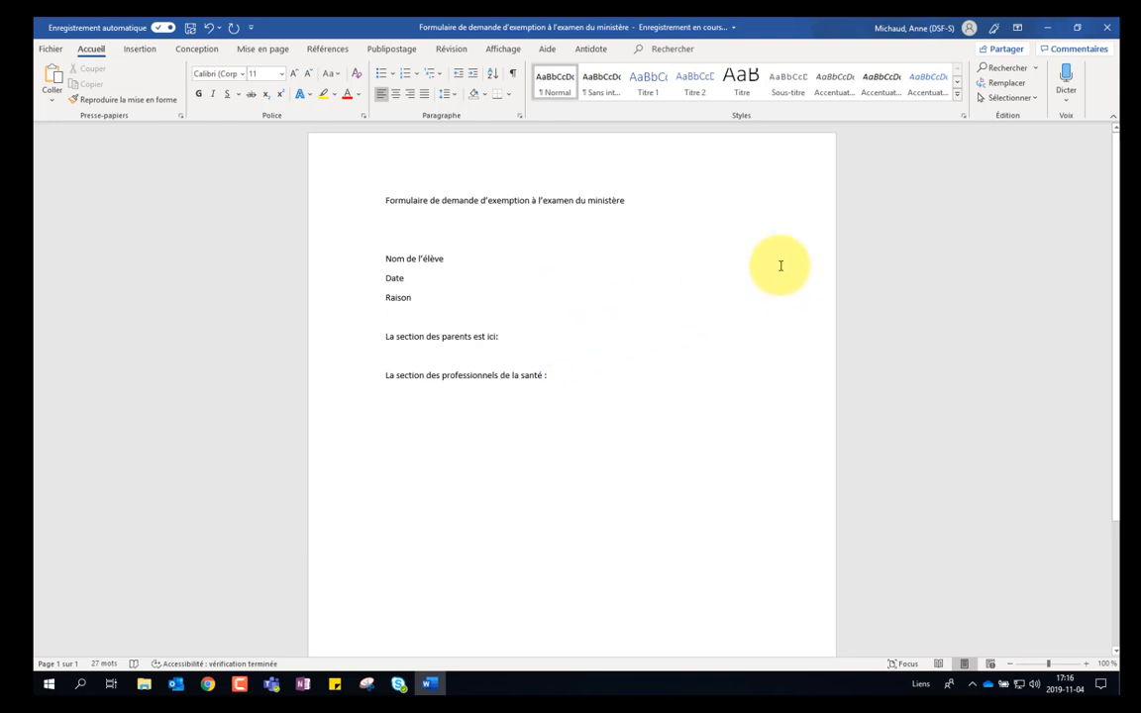
left_click(1107, 32)
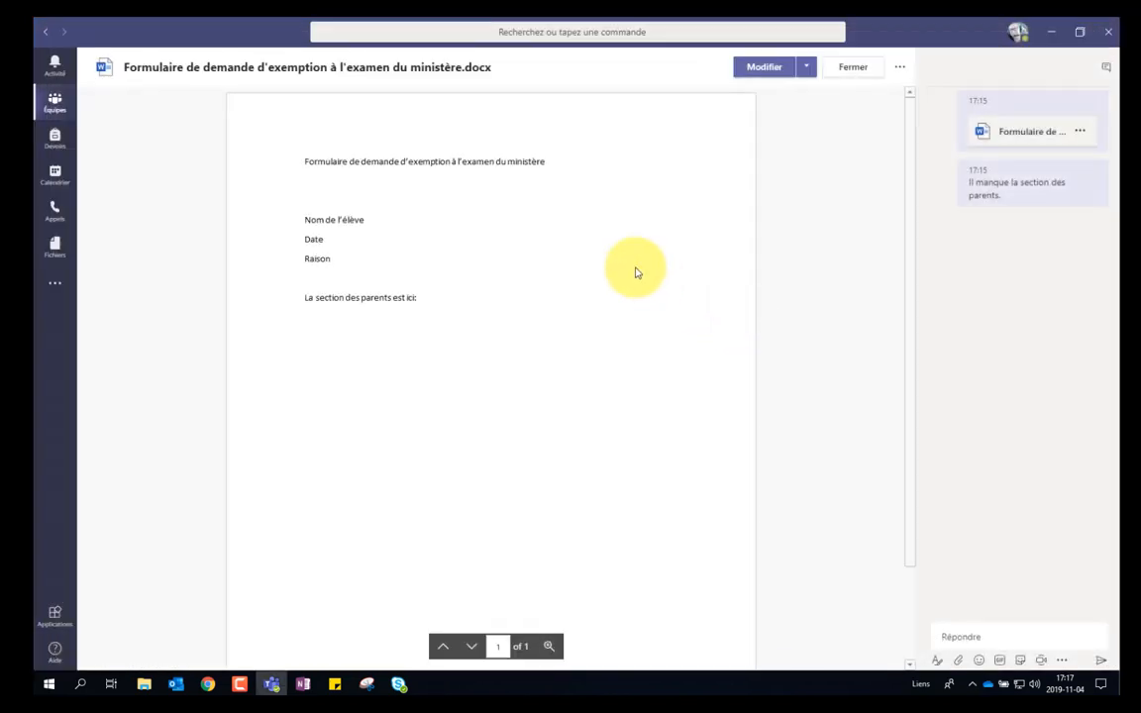
Step: Close the form preview, reopen it from the notebook page link to check the health professionals section, and close it again
left_click(853, 70)
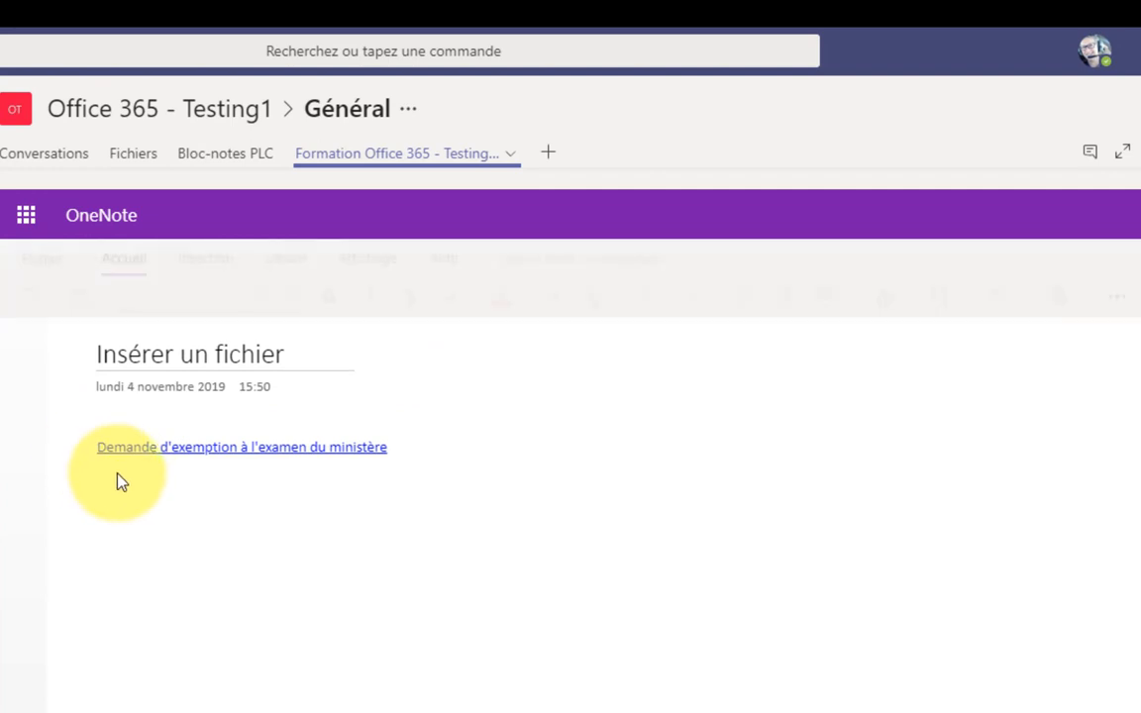
left_click(235, 454)
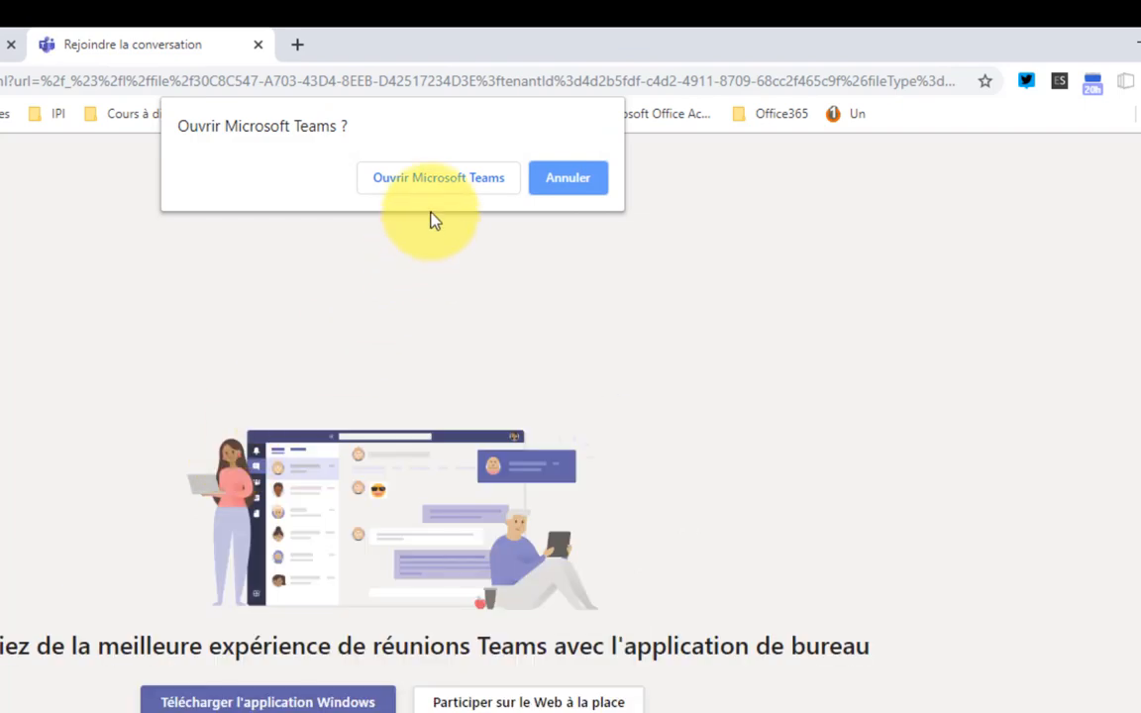
left_click(412, 184)
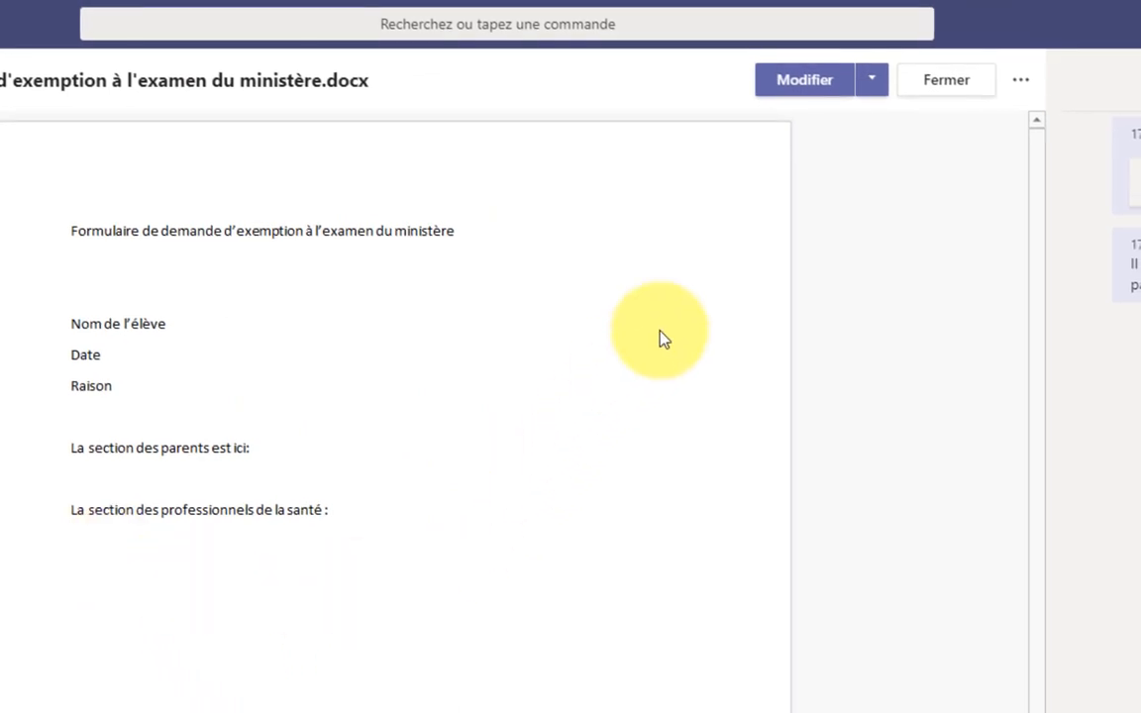
left_click(942, 83)
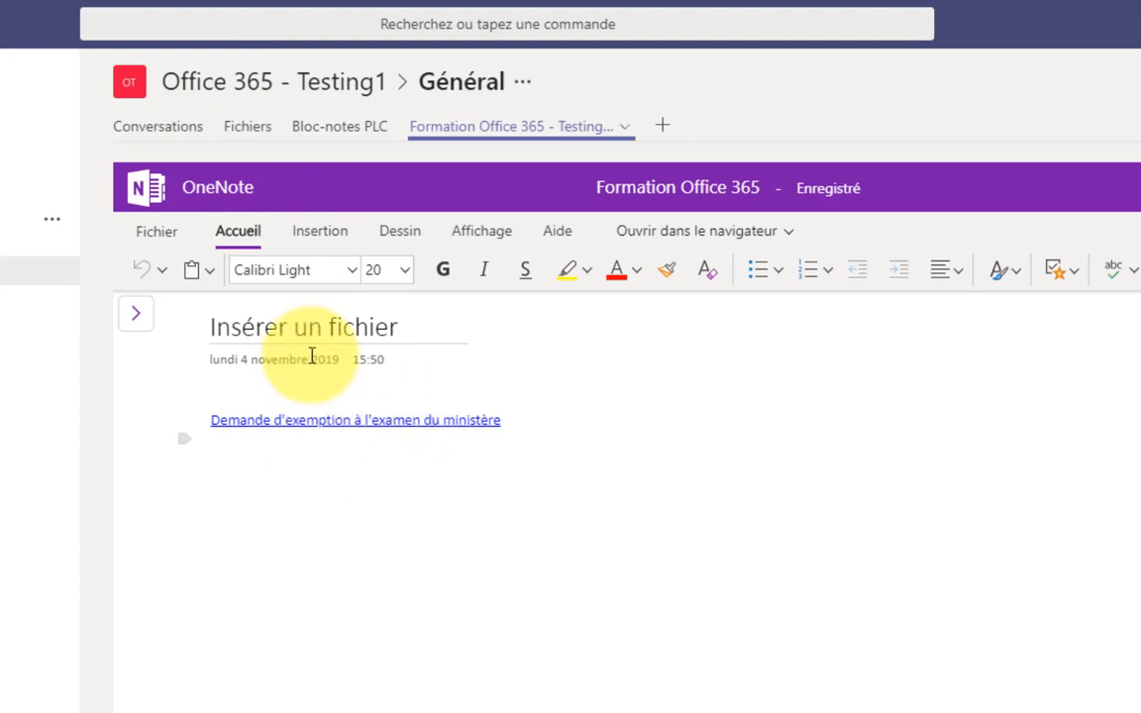
Step: Open the Formulaires folder in the channel files and review the opening options available for the exemption request form
left_click(248, 136)
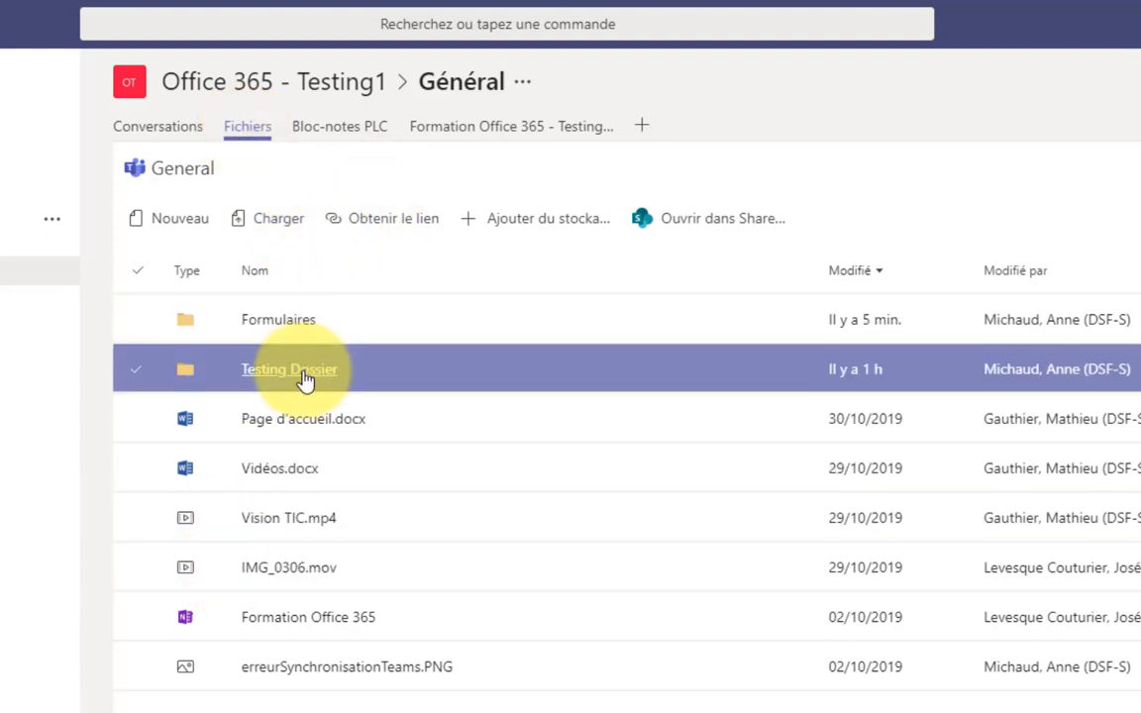
left_click(277, 325)
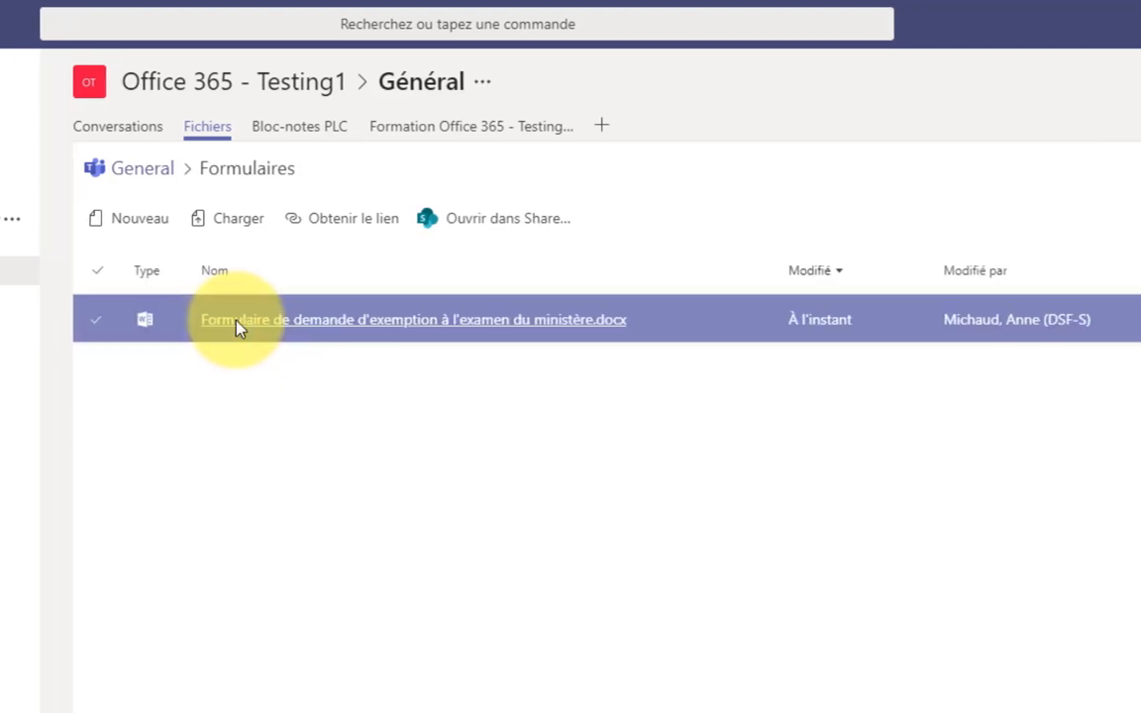
left_click(1018, 323)
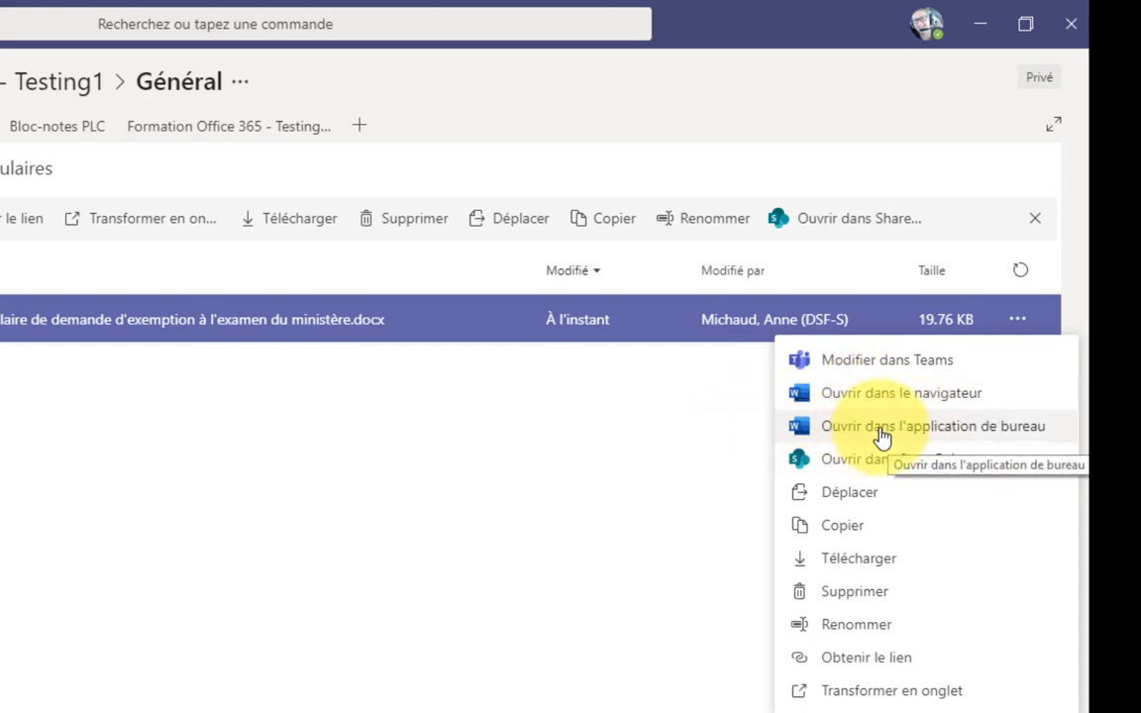
left_click(310, 539)
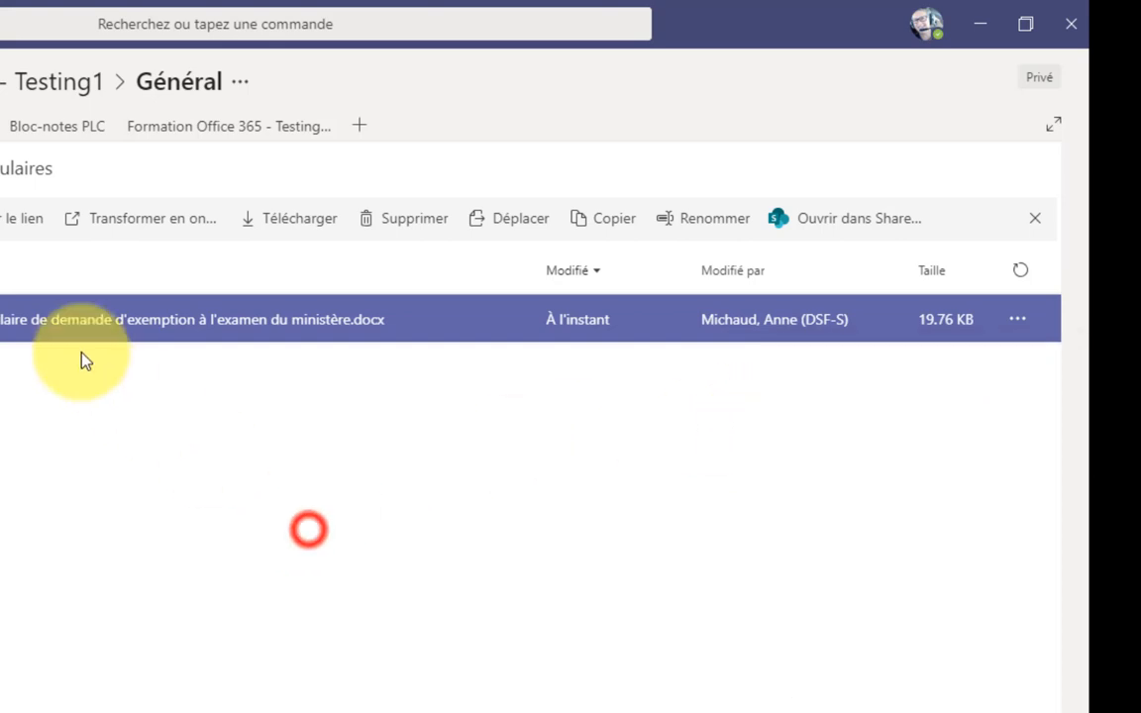